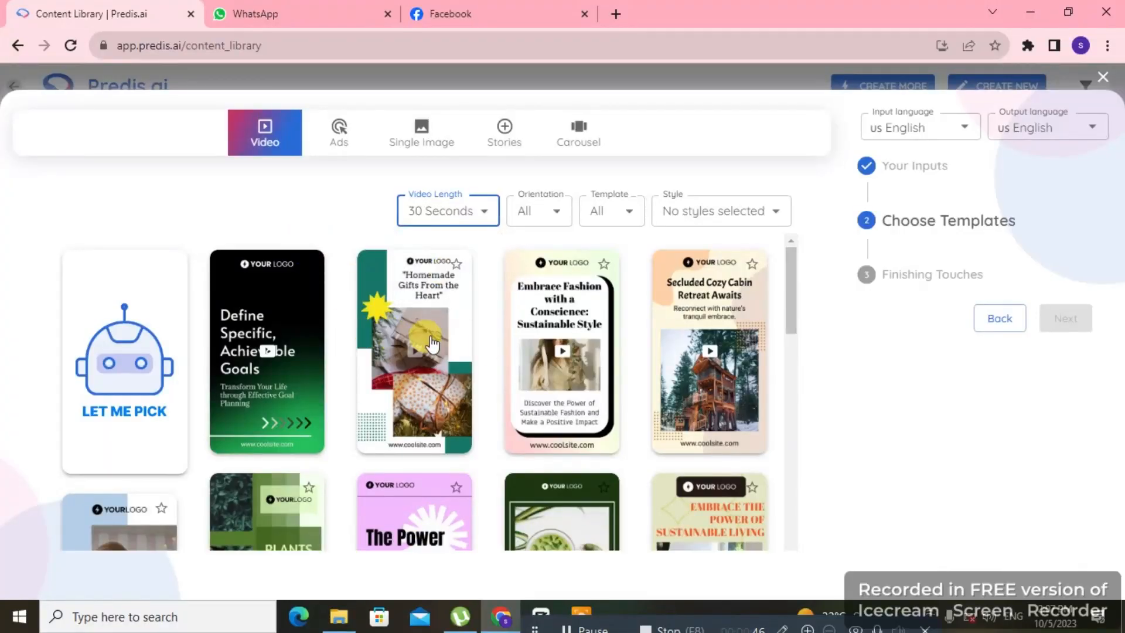
Step: Enter a health and weight topic for the post and browse the 30-second video templates
{"action": "scroll", "coordinate": [497, 347], "scroll_direction": "down", "scroll_amount": 5}
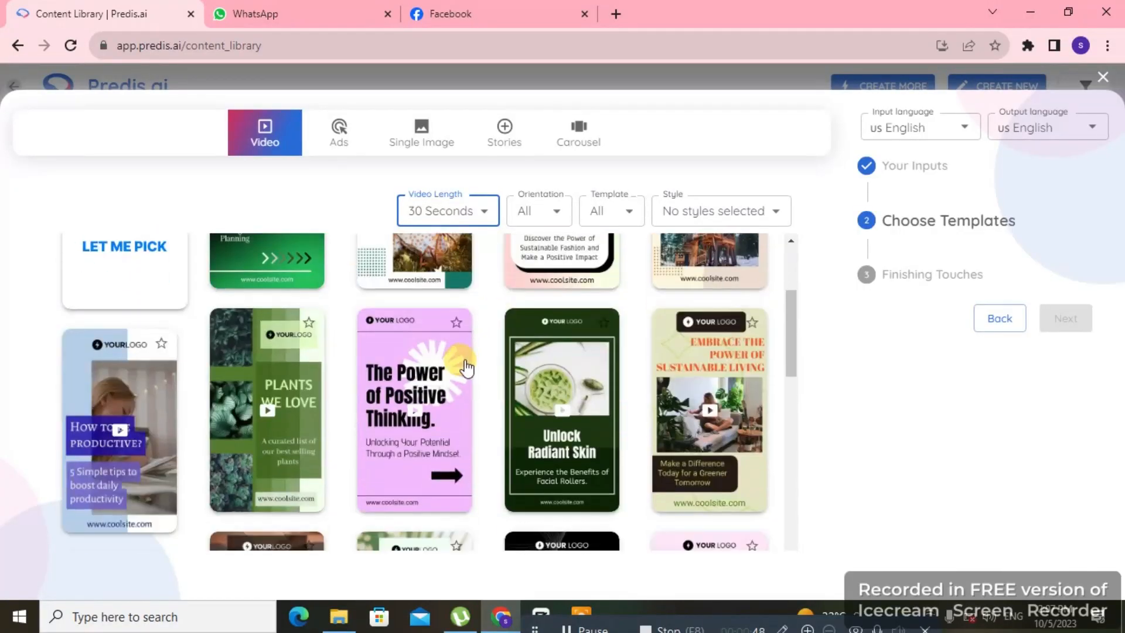
{"action": "scroll", "coordinate": [571, 359], "scroll_direction": "down", "scroll_amount": 10}
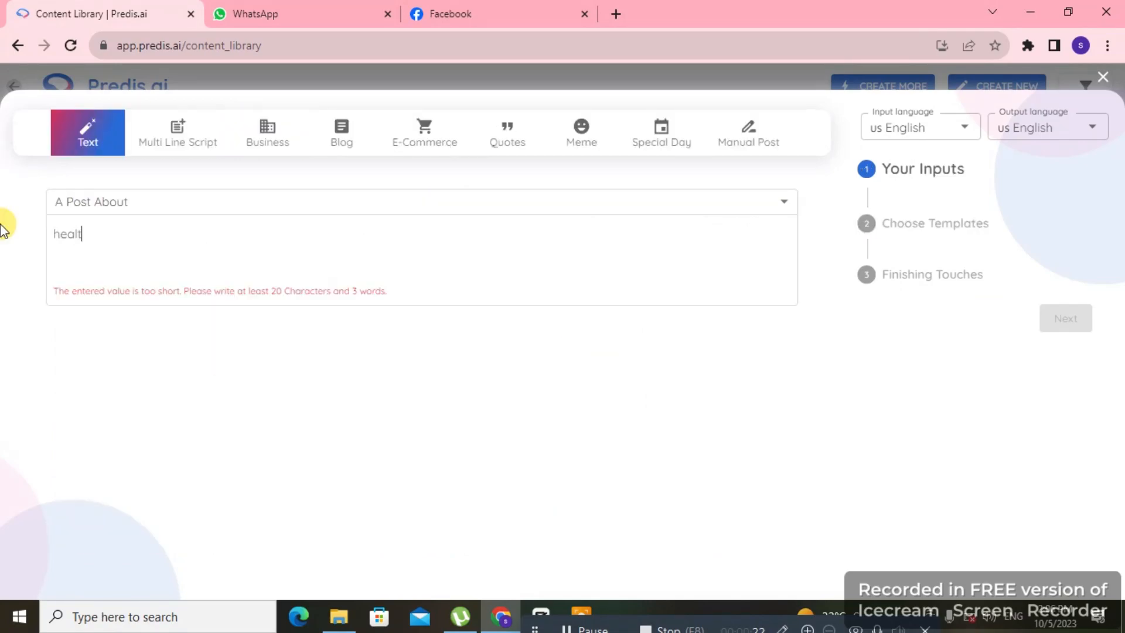
{"action": "type", "text": "for wiehgt"}
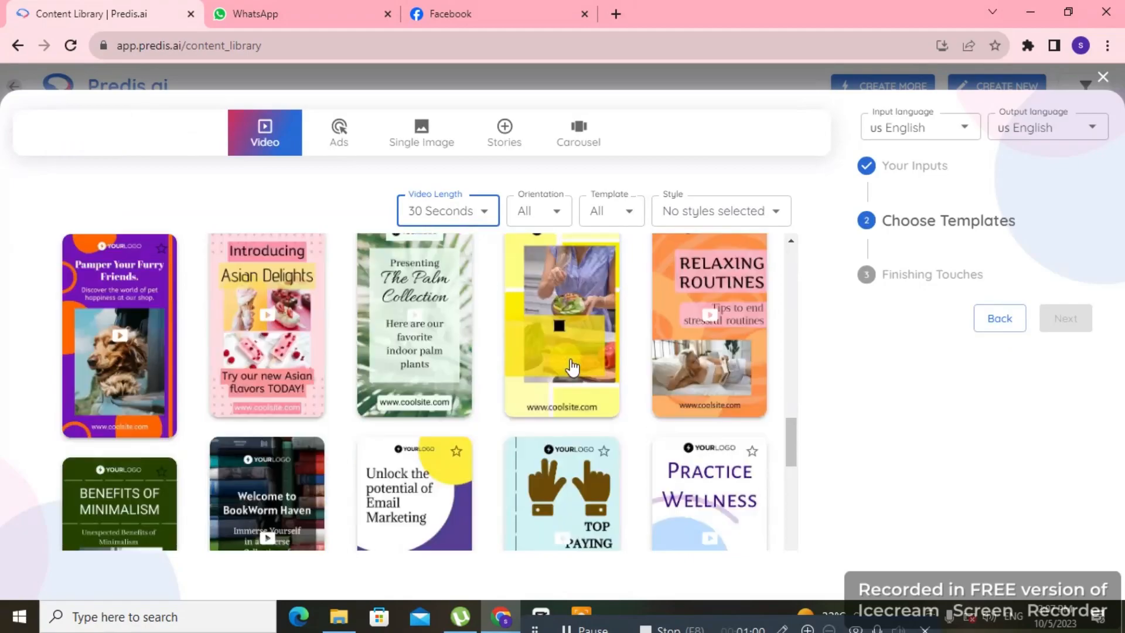
{"action": "scroll", "coordinate": [573, 366], "scroll_direction": "down", "scroll_amount": 5}
{"action": "scroll", "coordinate": [571, 366], "scroll_direction": "up", "scroll_amount": 10}
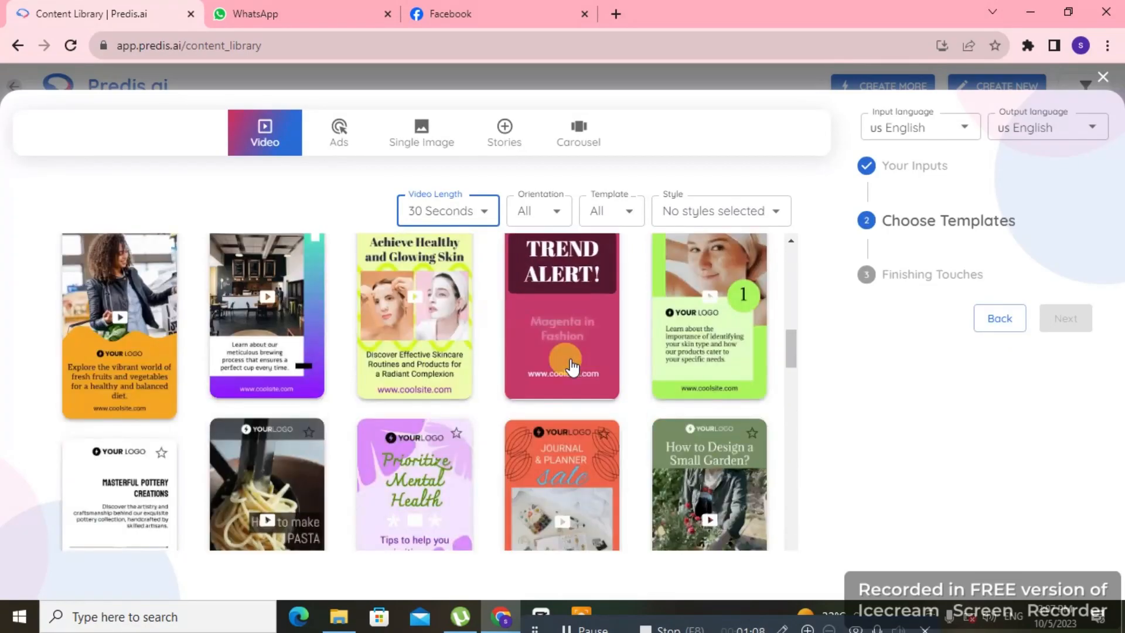
{"action": "scroll", "coordinate": [573, 363], "scroll_direction": "up", "scroll_amount": 5}
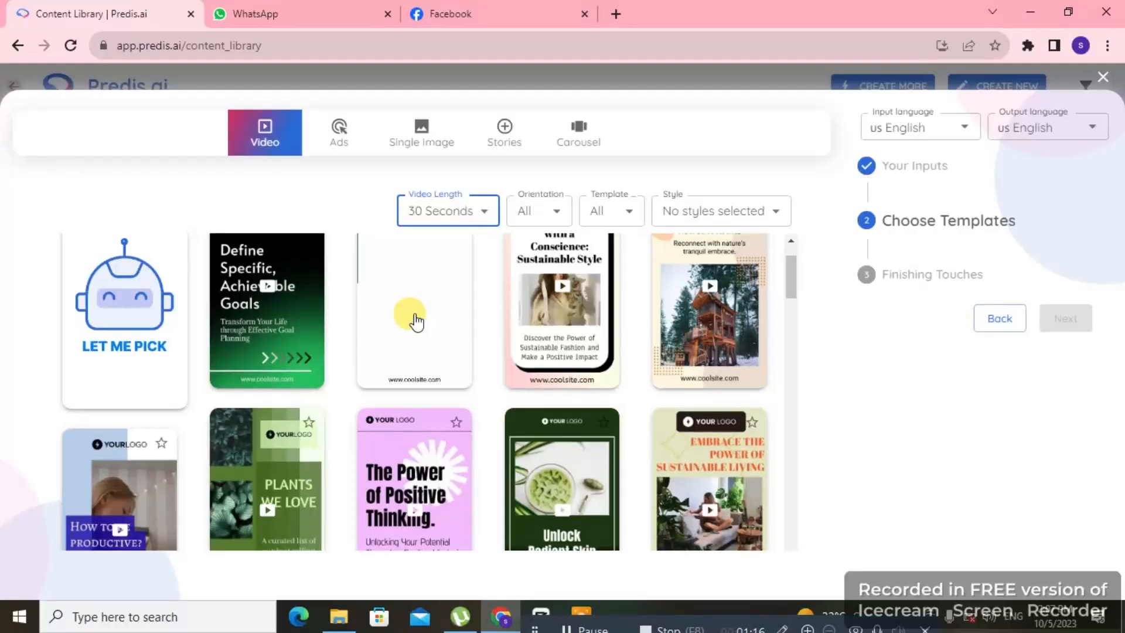
{"action": "scroll", "coordinate": [410, 351], "scroll_direction": "up", "scroll_amount": 1}
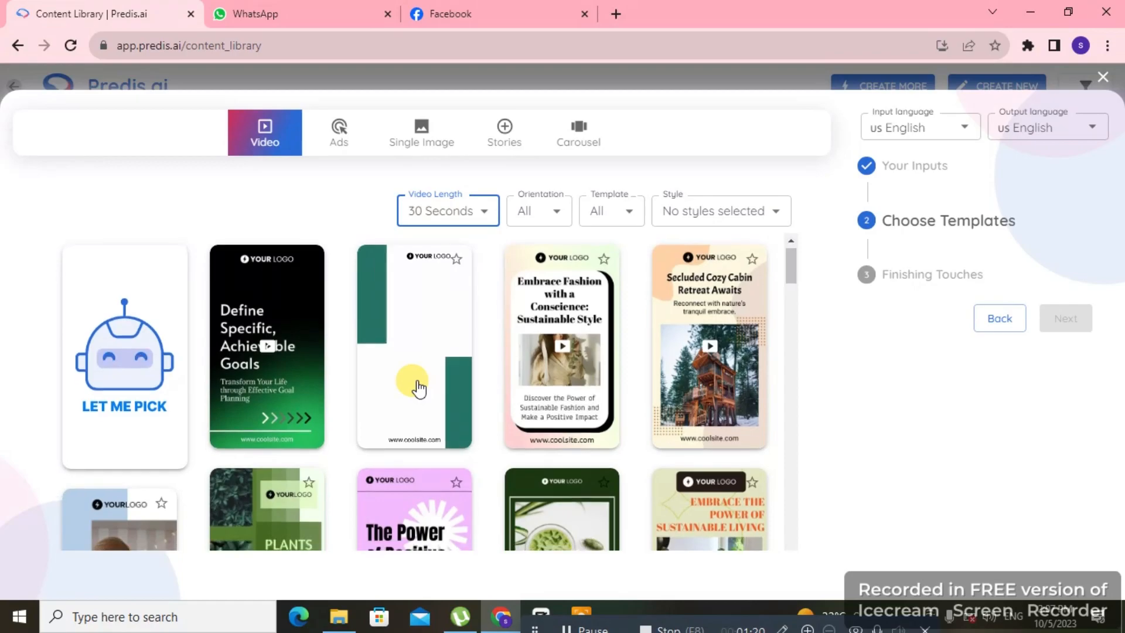
Step: Choose the orange video template about fresh fruits and vegetables and continue to the finishing touches
{"action": "scroll", "coordinate": [465, 372], "scroll_direction": "down", "scroll_amount": 8}
{"action": "scroll", "coordinate": [287, 355], "scroll_direction": "down", "scroll_amount": 1}
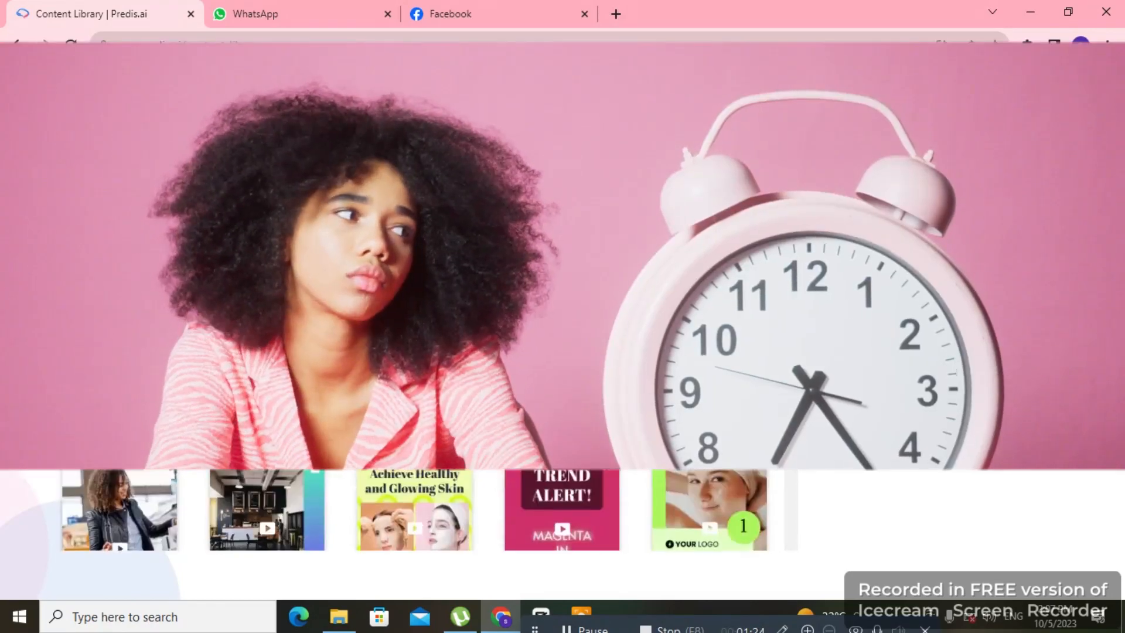
{"action": "scroll", "coordinate": [287, 355], "scroll_direction": "down", "scroll_amount": 2}
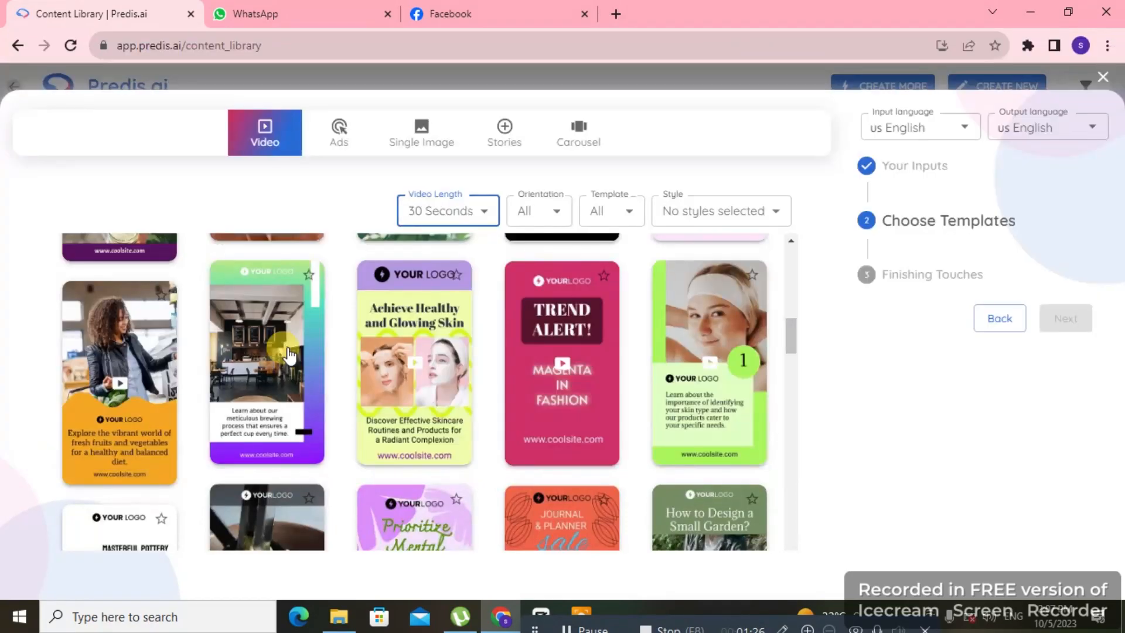
{"action": "left_click", "coordinate": [146, 360]}
{"action": "left_click", "coordinate": [1064, 449]}
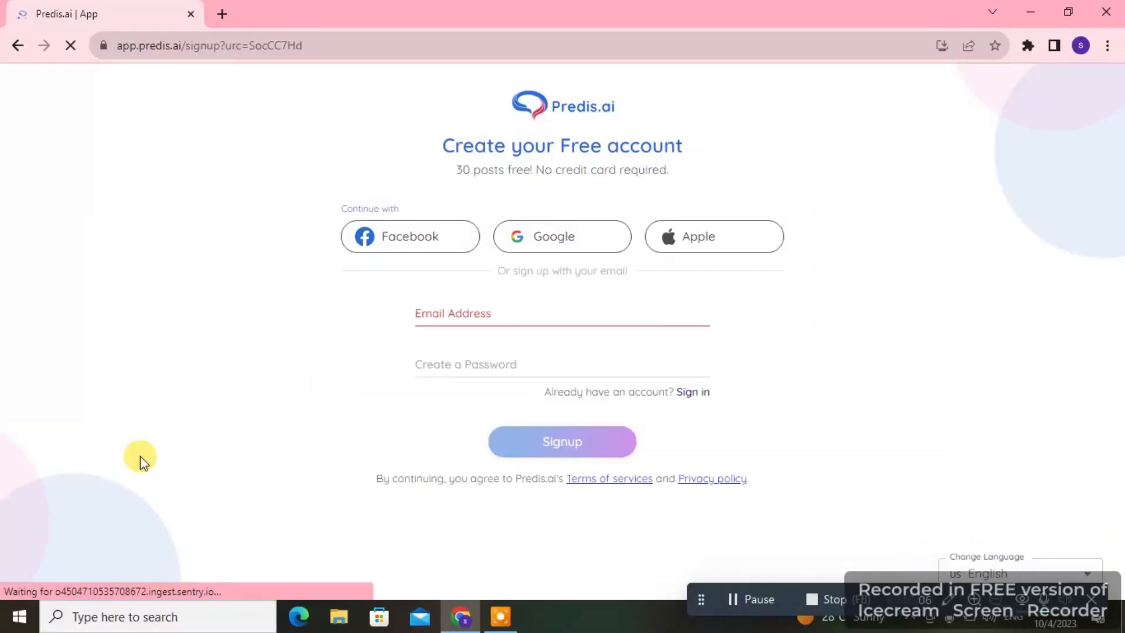
Step: Sign up for Predis.ai with the listed Google account and start creating a new post
{"action": "left_click", "coordinate": [537, 249]}
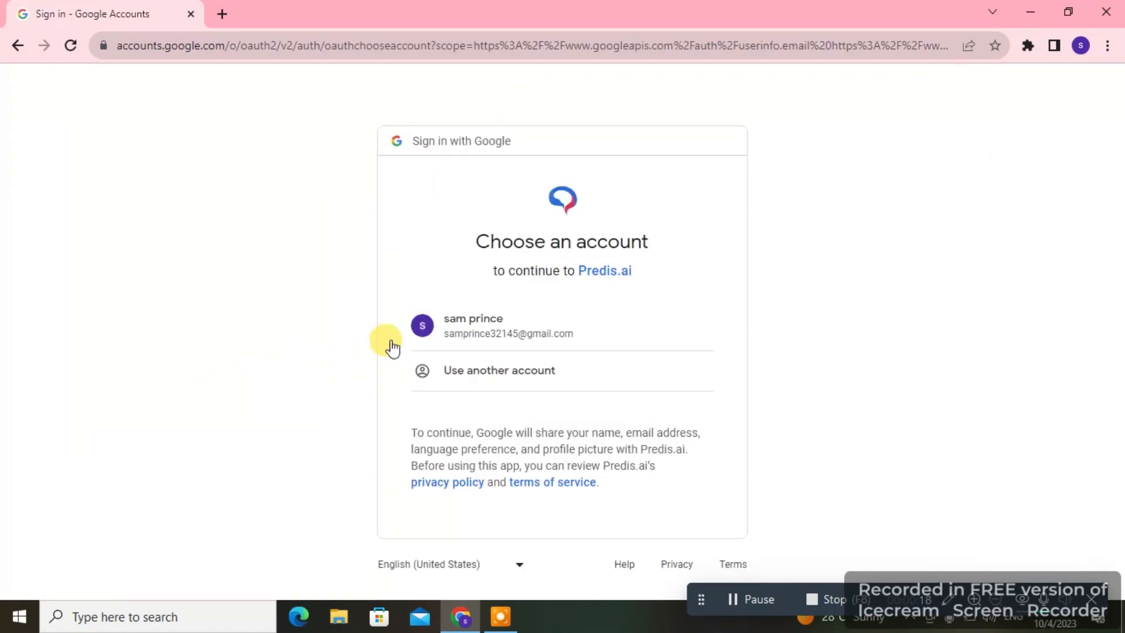
{"action": "left_click", "coordinate": [474, 334]}
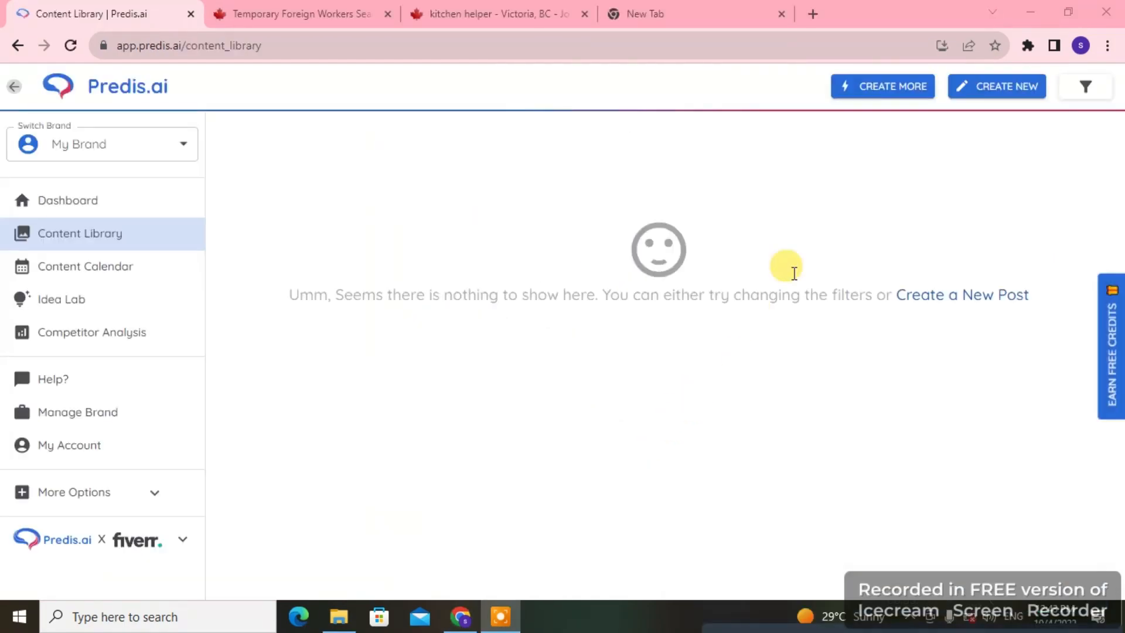
{"action": "left_click", "coordinate": [984, 92]}
Step: Look through the Business, Meme and E-Commerce input types for the new post
{"action": "left_click", "coordinate": [297, 196]}
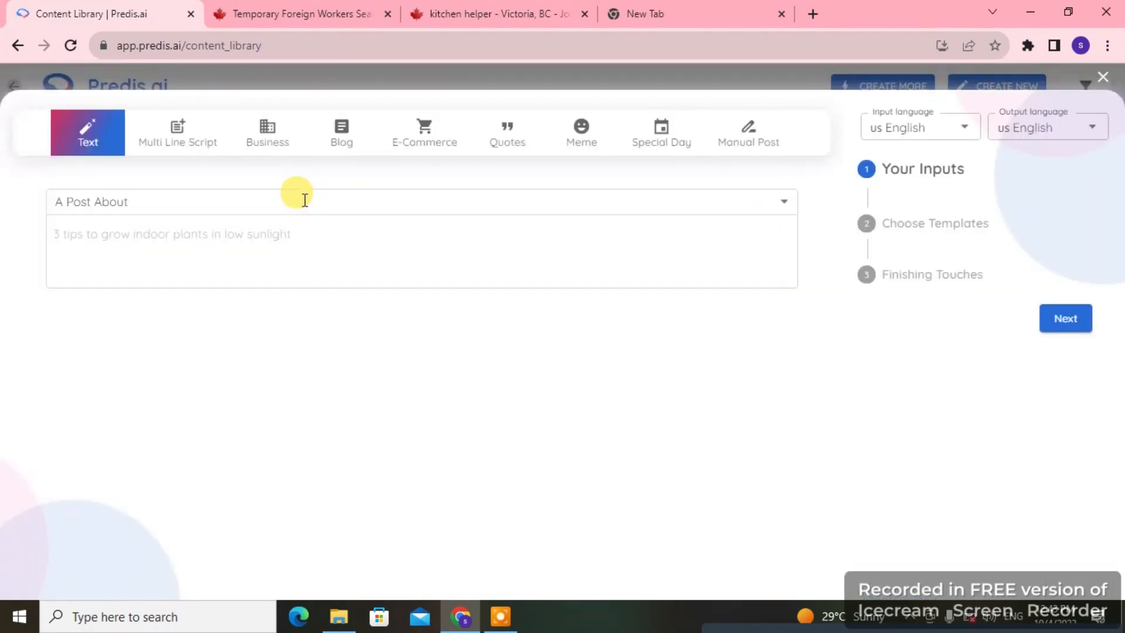
{"action": "left_click", "coordinate": [268, 131]}
{"action": "left_click", "coordinate": [581, 131]}
{"action": "left_click", "coordinate": [431, 144]}
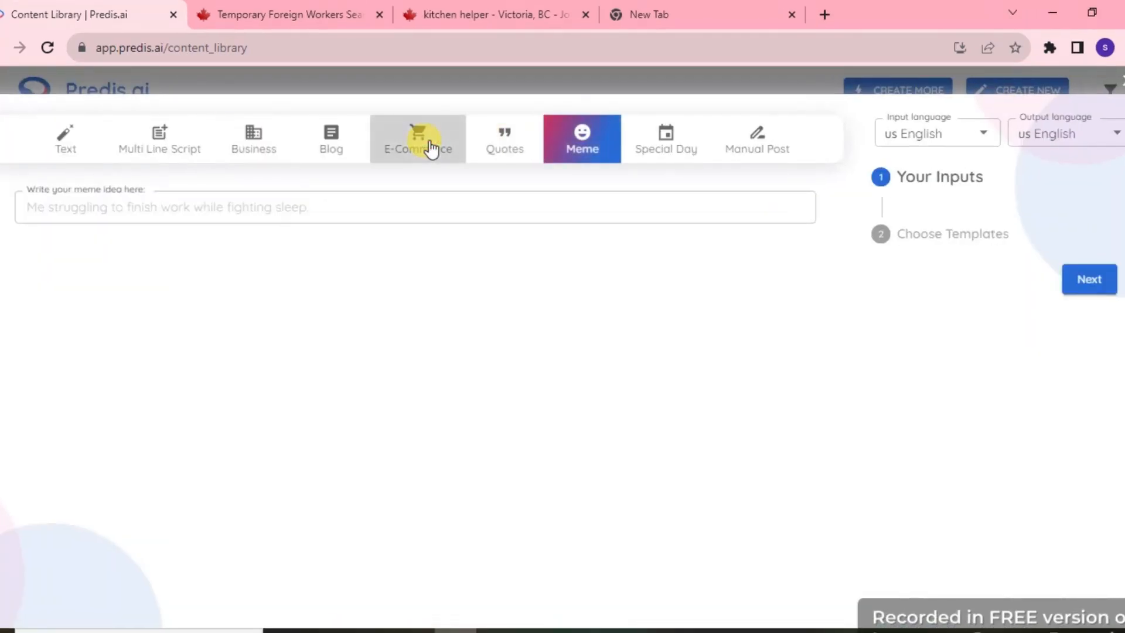
Step: Use the Text input type with "Tips & Tricks for" and the topic "5 way to earn money online", and continue to the templates
{"action": "left_click", "coordinate": [51, 151]}
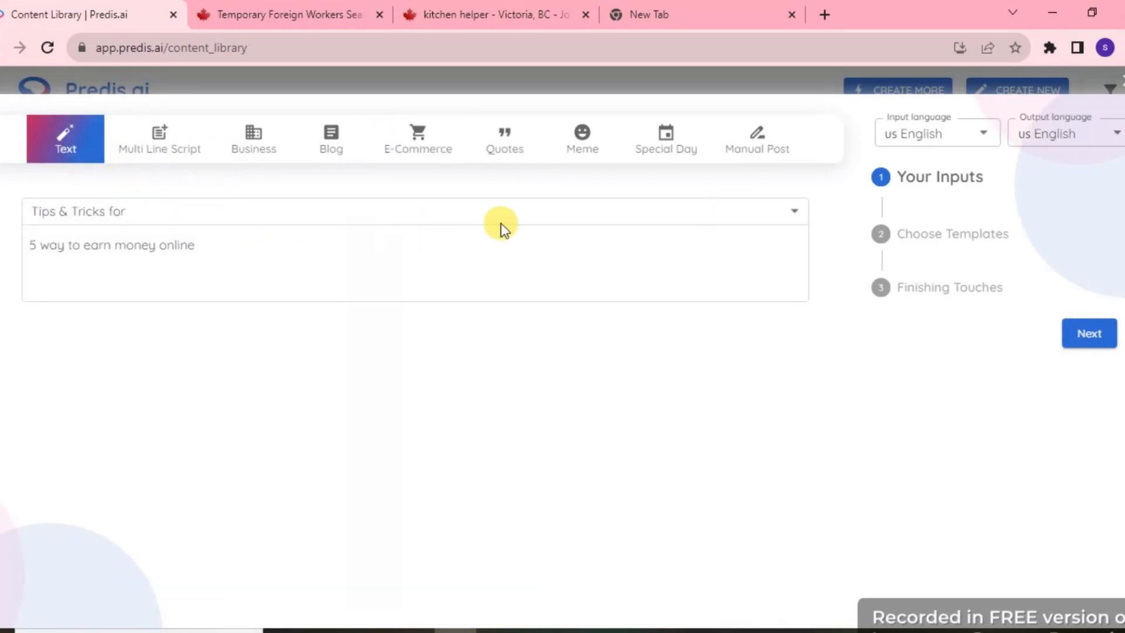
{"action": "left_click", "coordinate": [773, 214]}
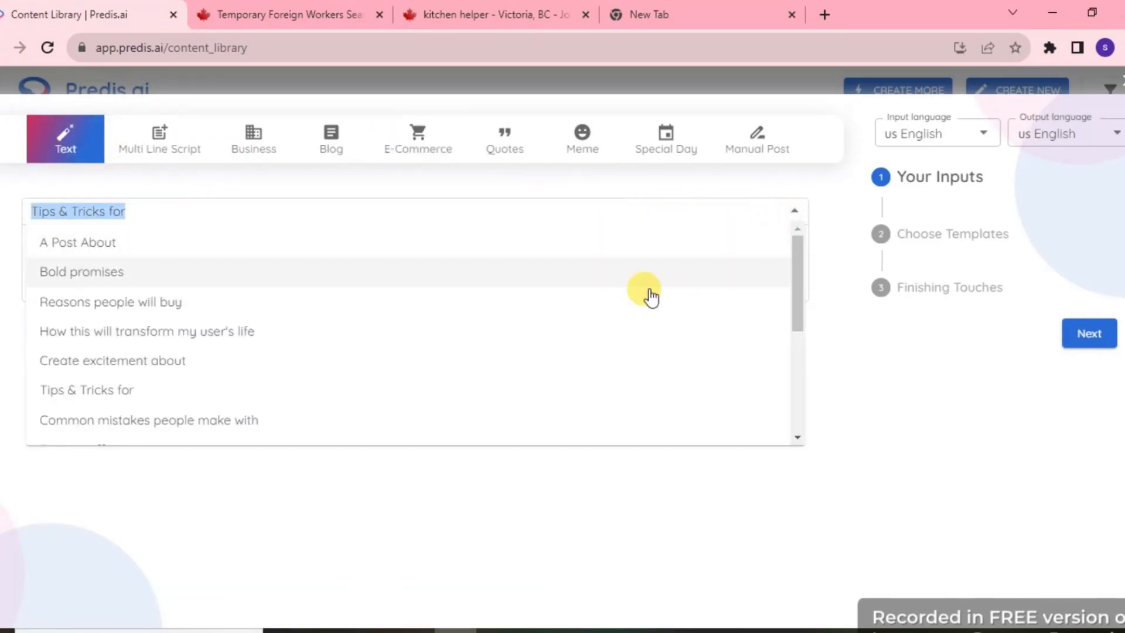
{"action": "left_click", "coordinate": [108, 391]}
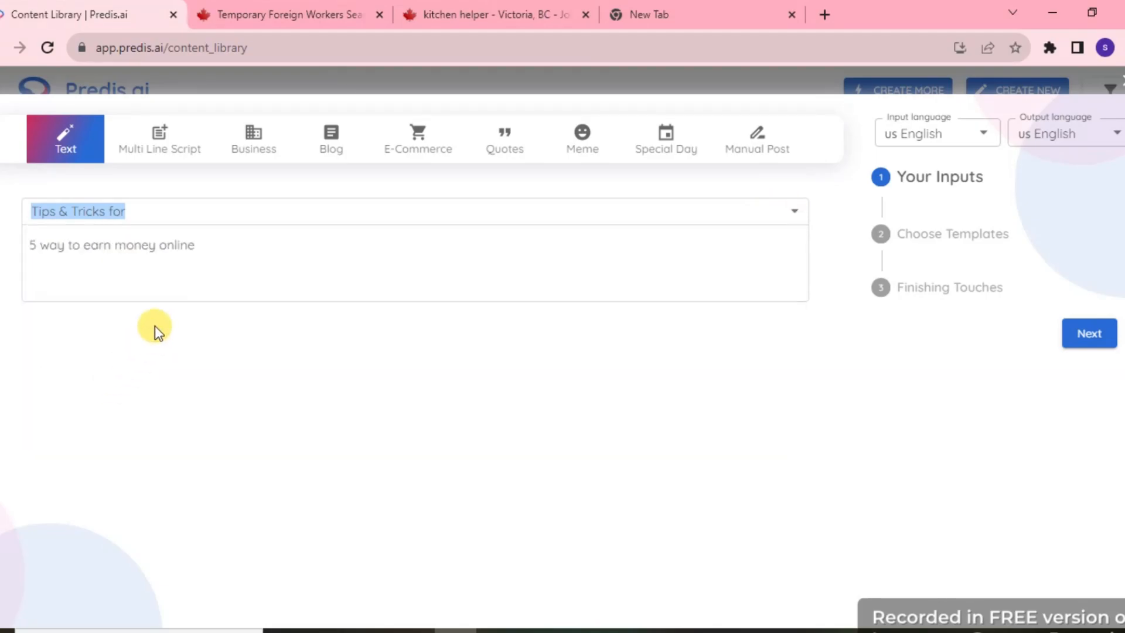
{"action": "left_click_drag", "start_coordinate": [202, 246], "coordinate": [21, 262]}
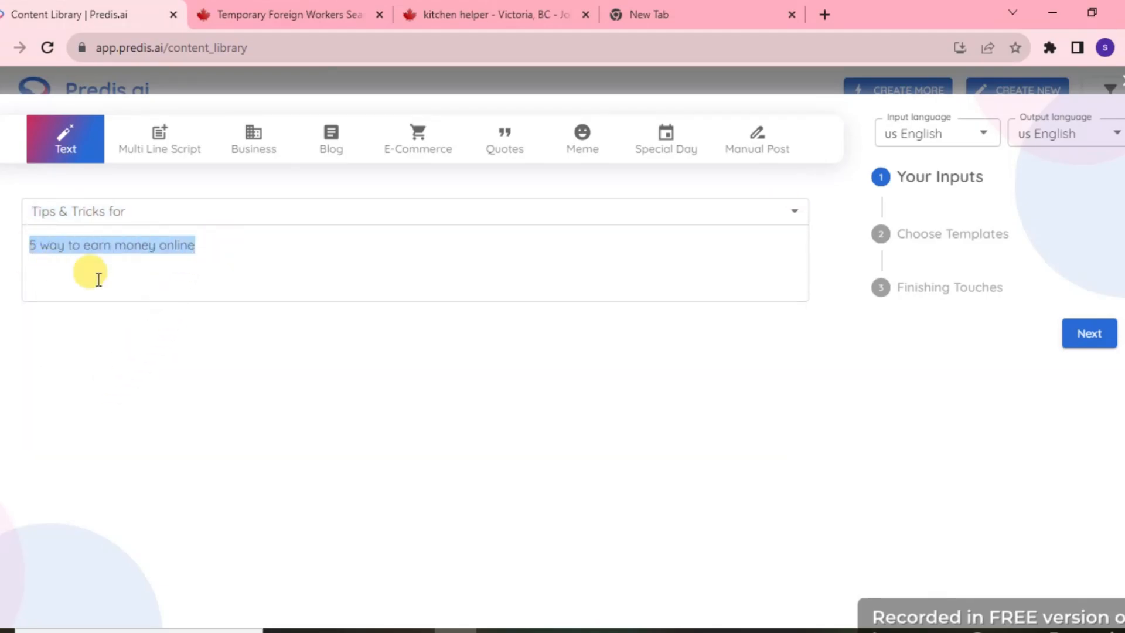
{"action": "left_click", "coordinate": [317, 312]}
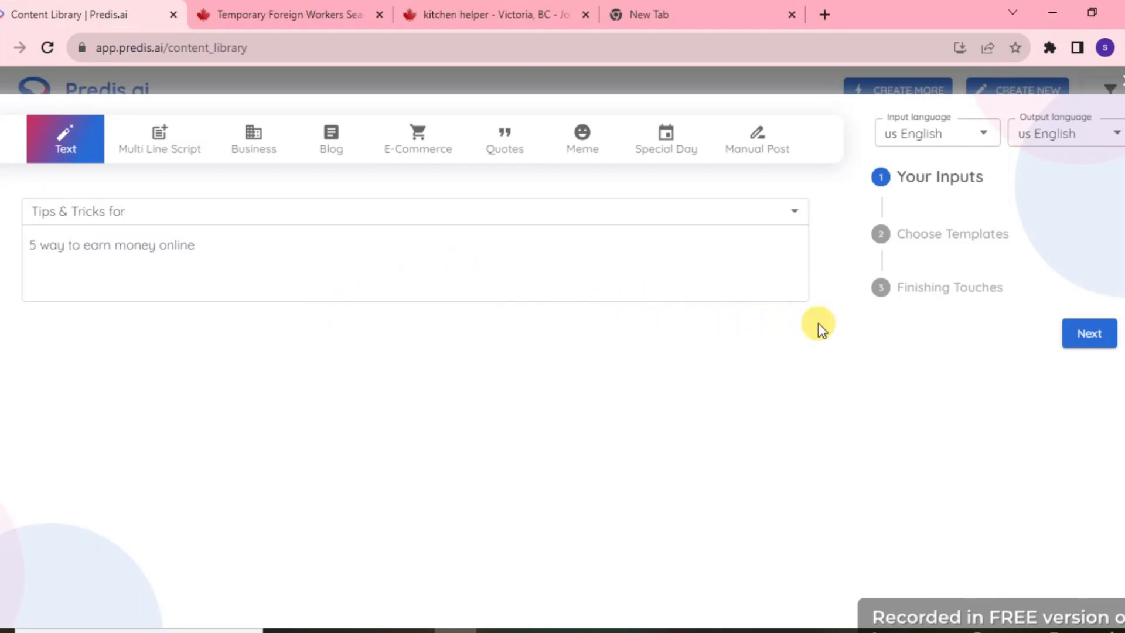
{"action": "left_click", "coordinate": [1083, 333]}
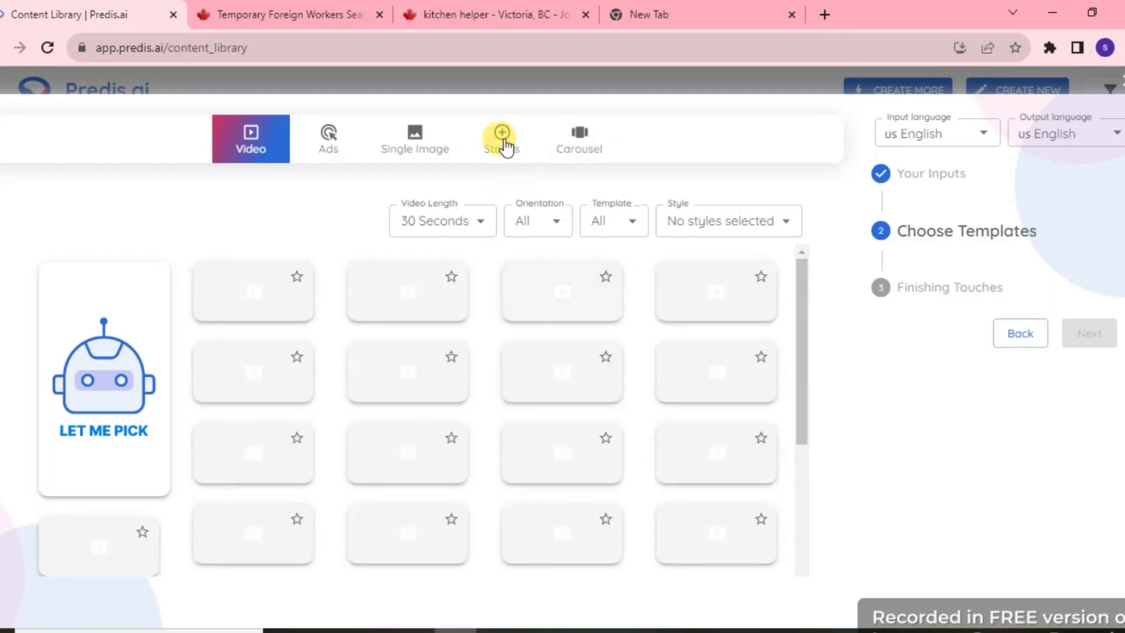
Step: Choose the single-image template "We Are Redefining Burgers" and generate the post with AI-selected assets
{"action": "left_click", "coordinate": [426, 141]}
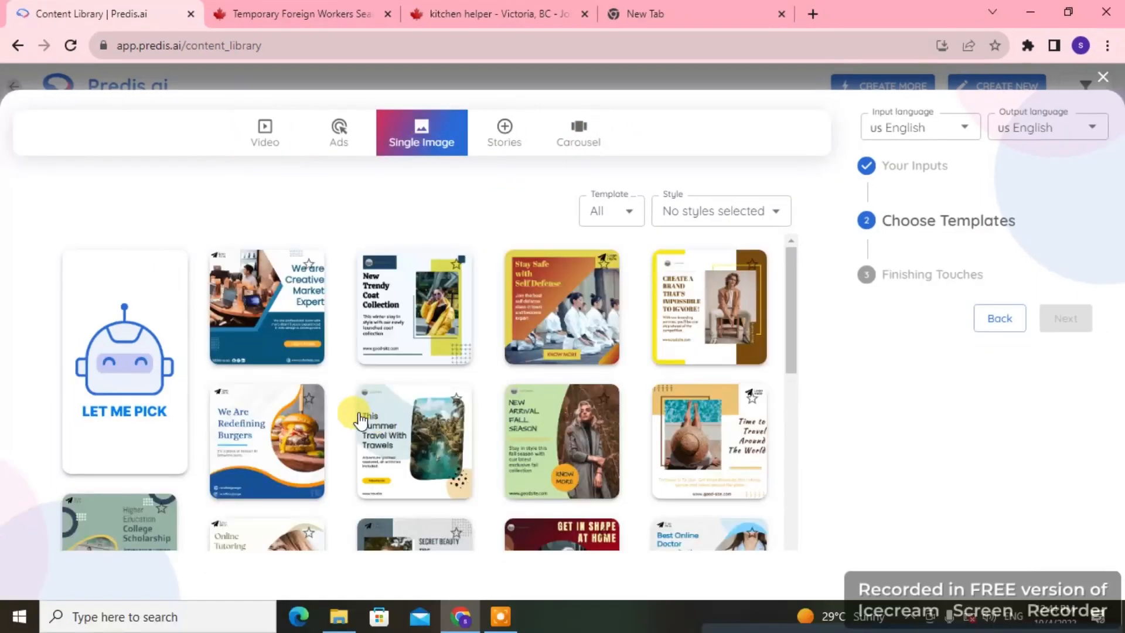
{"action": "left_click", "coordinate": [281, 417]}
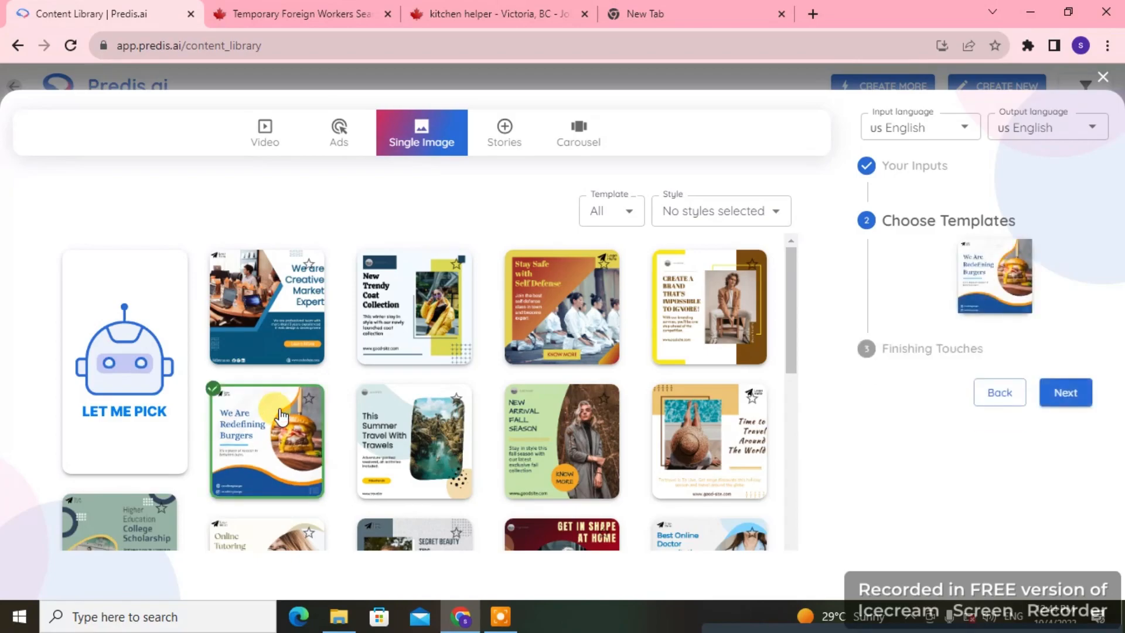
{"action": "left_click", "coordinate": [1065, 393]}
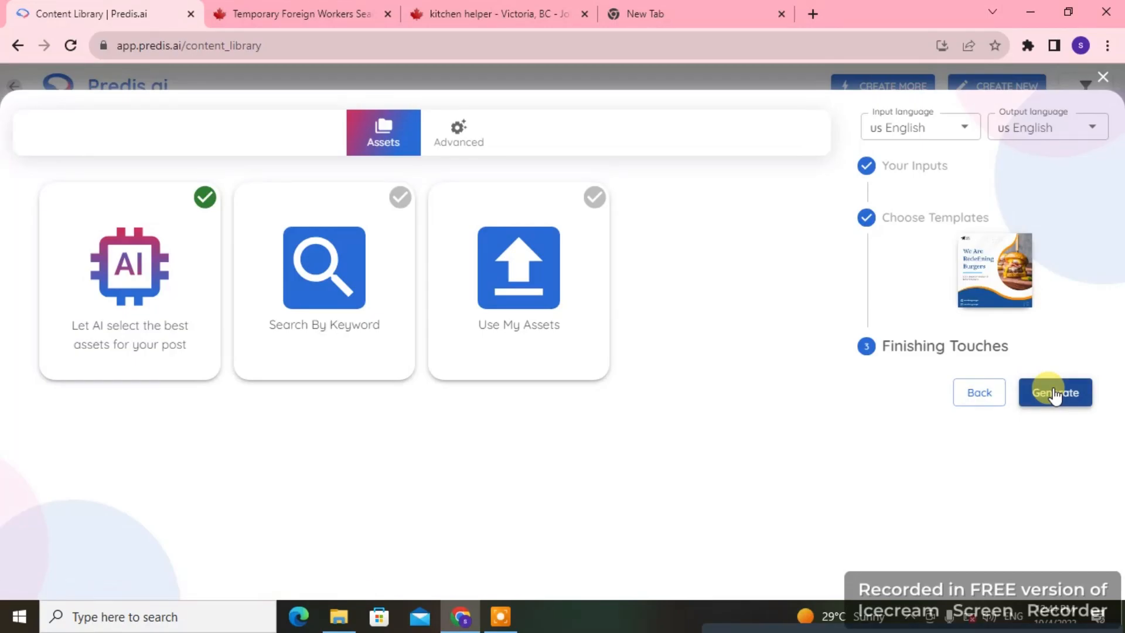
{"action": "left_click", "coordinate": [1054, 394]}
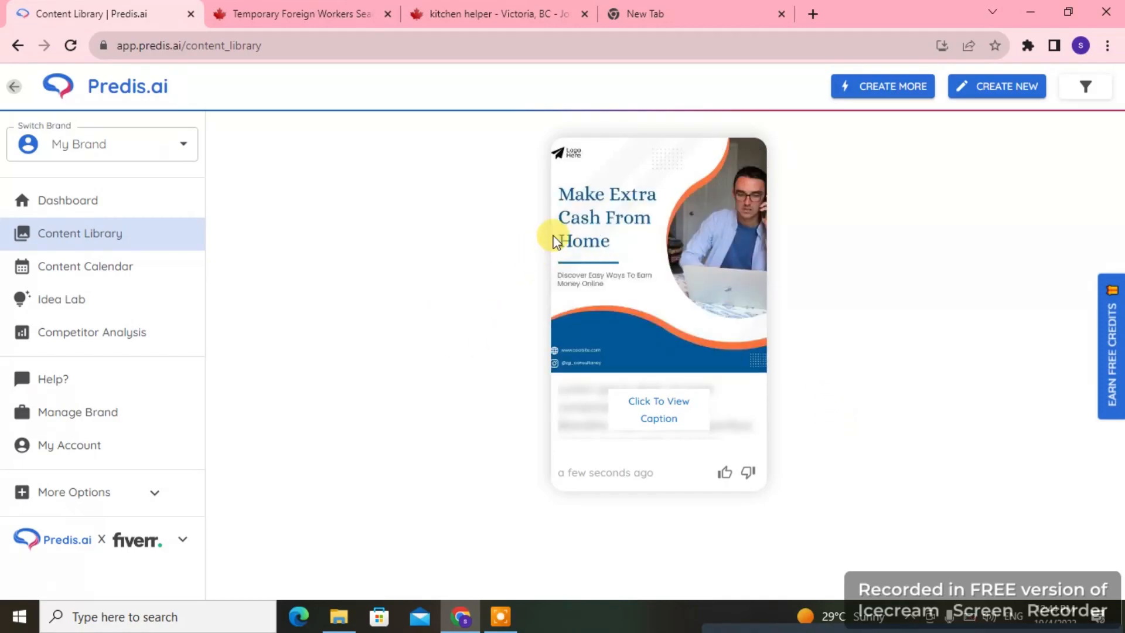
Step: Open the generated post for editing and replace its headline with "5 way to make money online"
{"action": "left_click", "coordinate": [626, 237]}
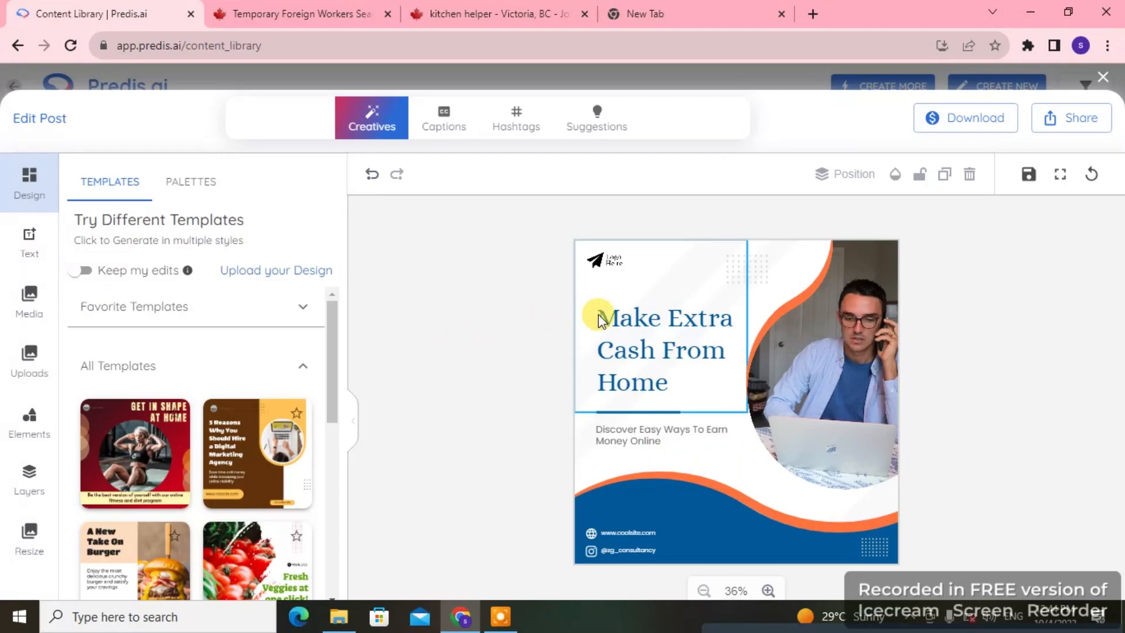
{"action": "left_click", "coordinate": [654, 331]}
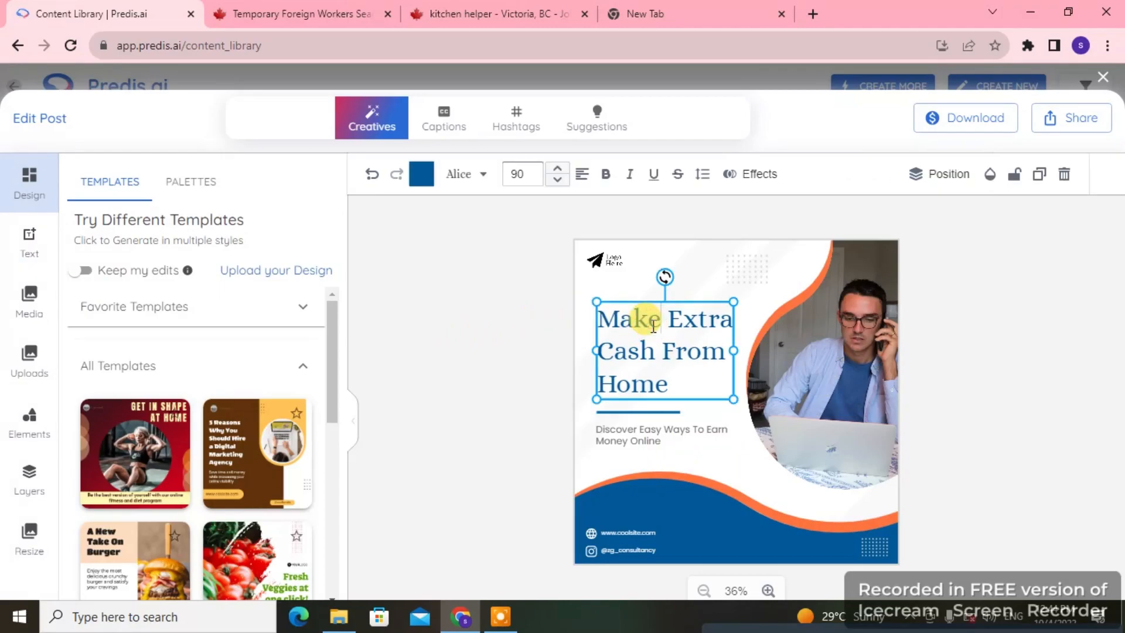
{"action": "left_click_drag", "start_coordinate": [678, 383], "coordinate": [599, 326]}
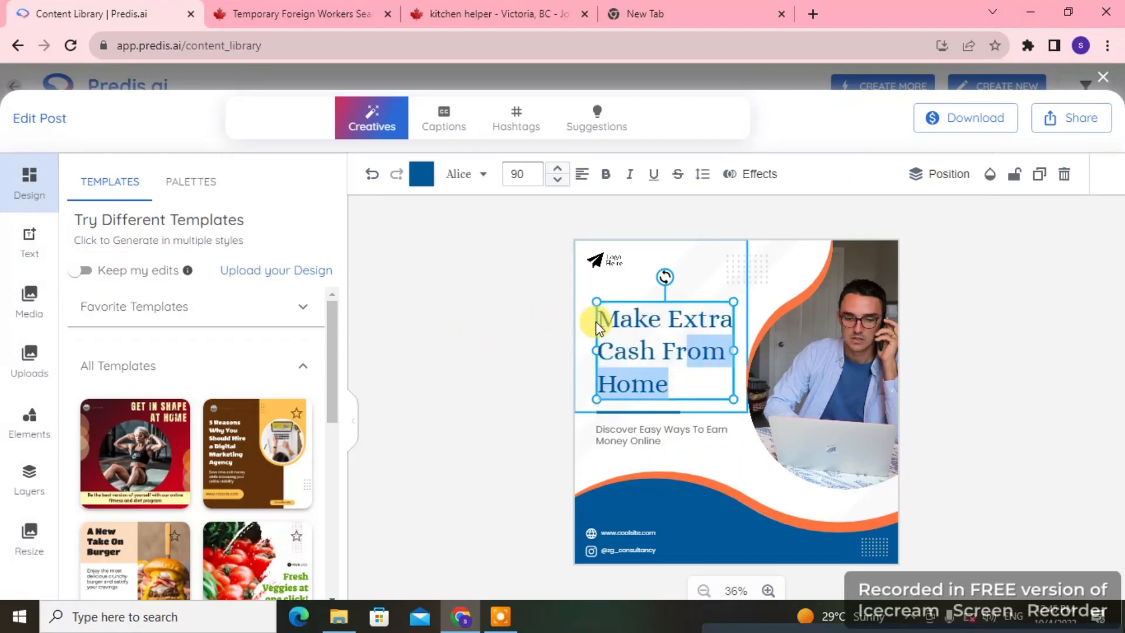
{"action": "left_click_drag", "start_coordinate": [659, 379], "coordinate": [609, 314]}
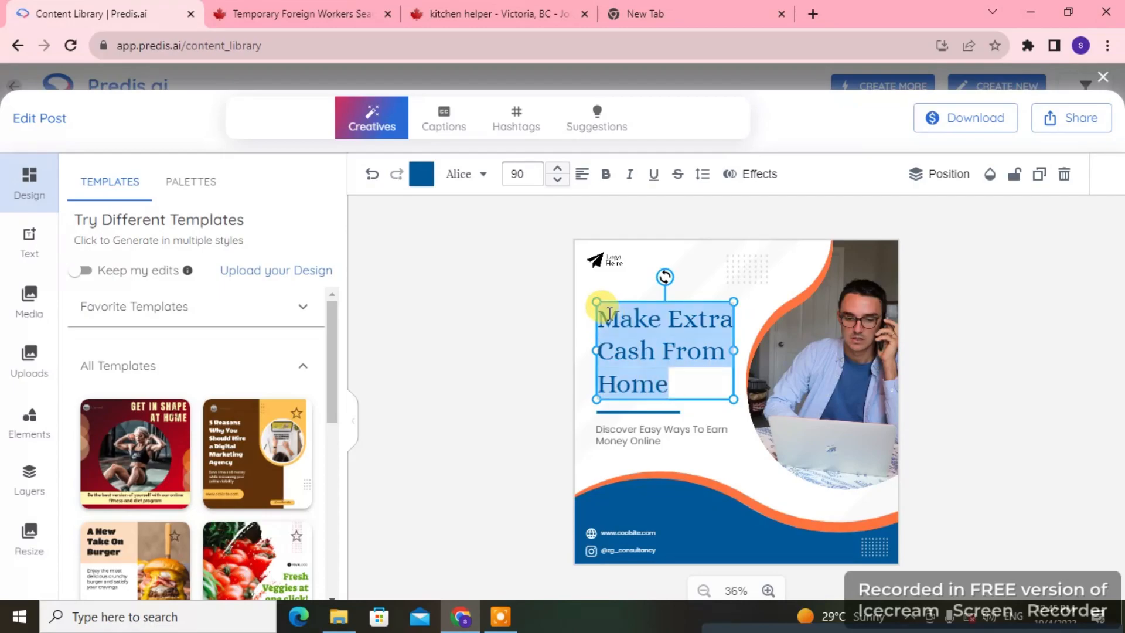
{"action": "type", "text": "5 way to make mo"}
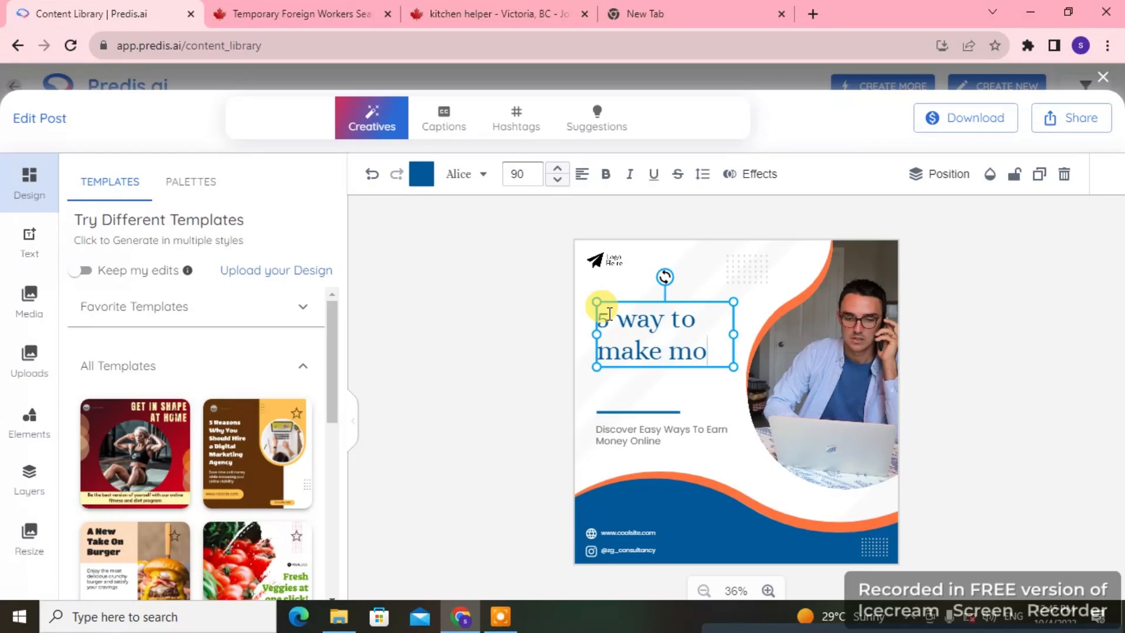
{"action": "type", "text": "ney online"}
Step: Widen the headline's text box so "make money" fits on one line, and shift it slightly toward the image's outer edge
{"action": "left_click_drag", "start_coordinate": [732, 352], "coordinate": [756, 359]}
{"action": "left_click", "coordinate": [501, 350]}
{"action": "left_click_drag", "start_coordinate": [638, 336], "coordinate": [631, 339]}
{"action": "left_click", "coordinate": [491, 345]}
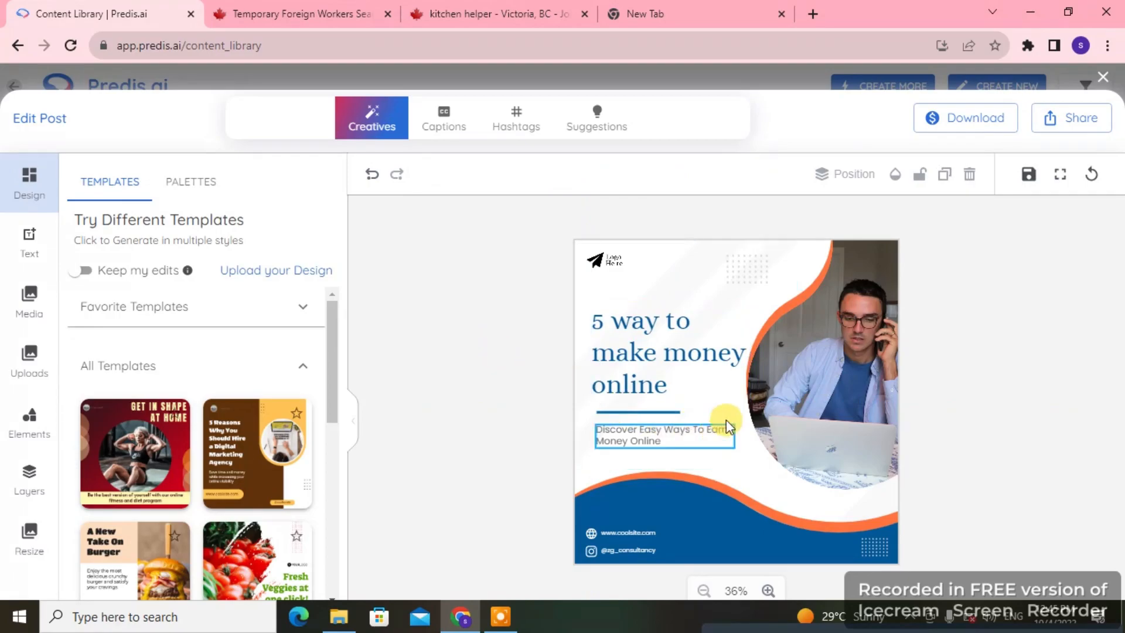
Step: Replace the photo of the man with an Unsplash image of hands holding dollar bills, found by searching for "money"
{"action": "left_click", "coordinate": [795, 374]}
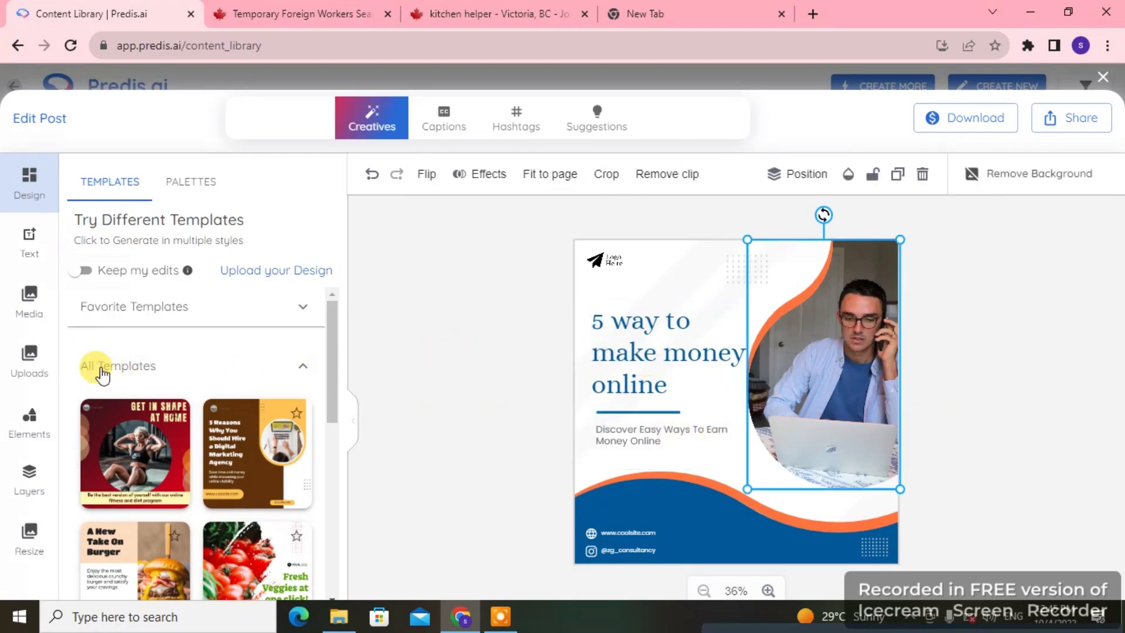
{"action": "left_click", "coordinate": [34, 301]}
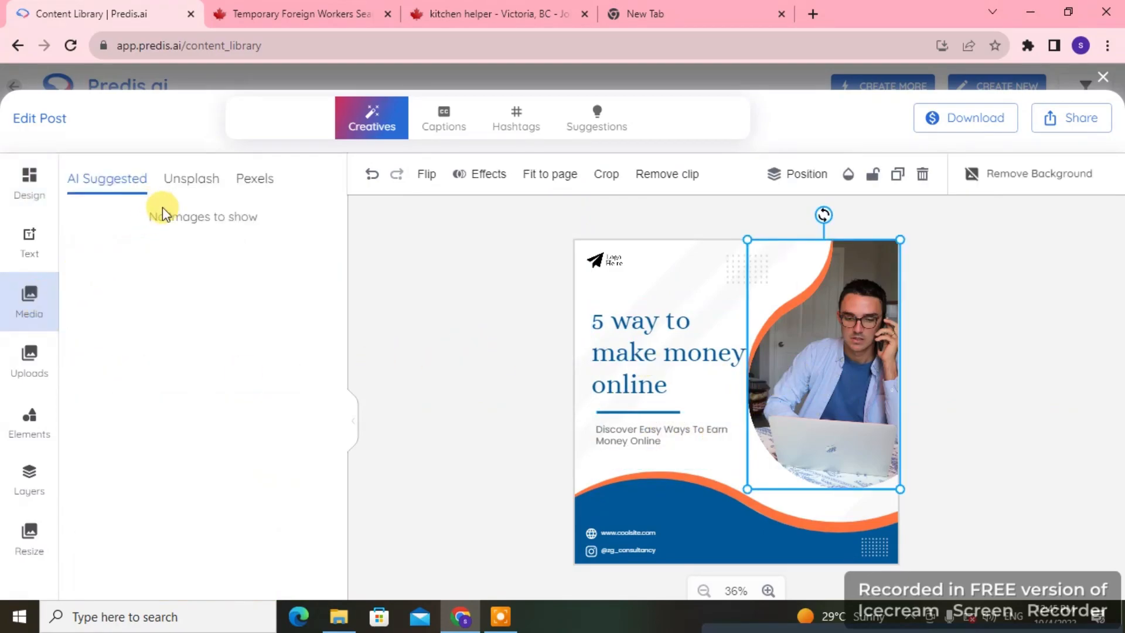
{"action": "left_click", "coordinate": [178, 186]}
{"action": "left_click", "coordinate": [178, 202]}
{"action": "type", "text": "money"}
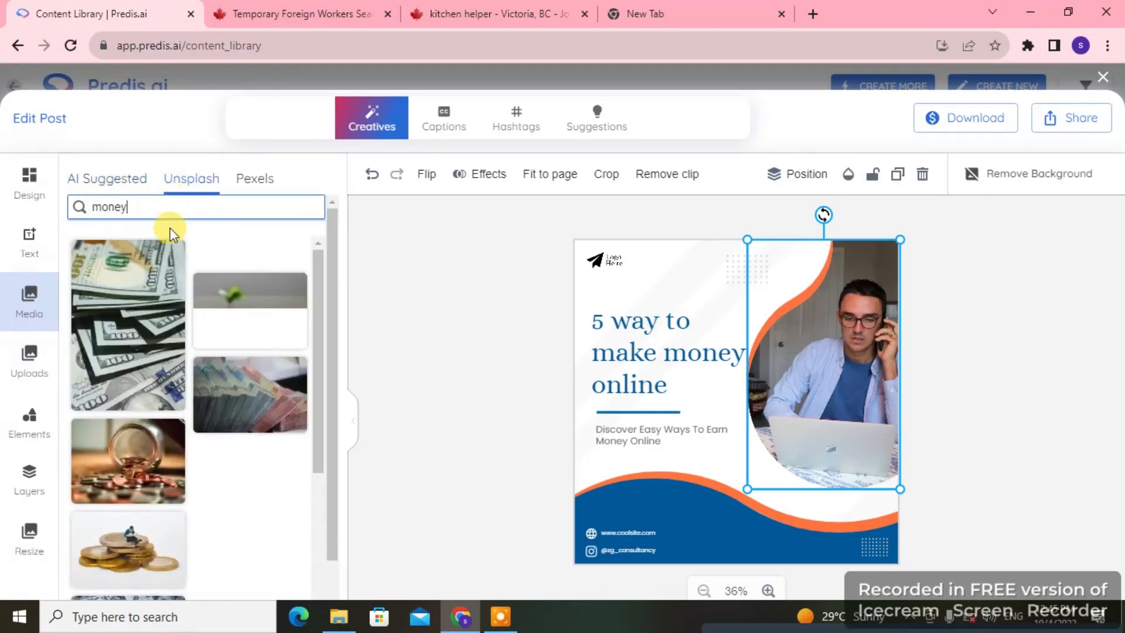
{"action": "left_click_drag", "start_coordinate": [243, 275], "coordinate": [820, 401]}
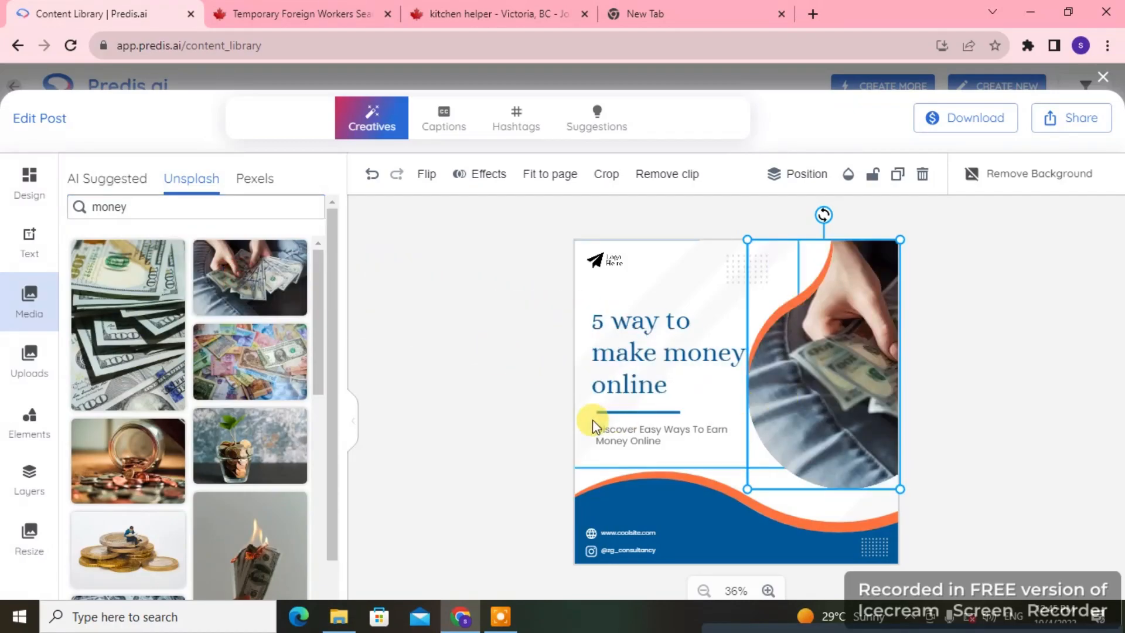
{"action": "left_click", "coordinate": [530, 410]}
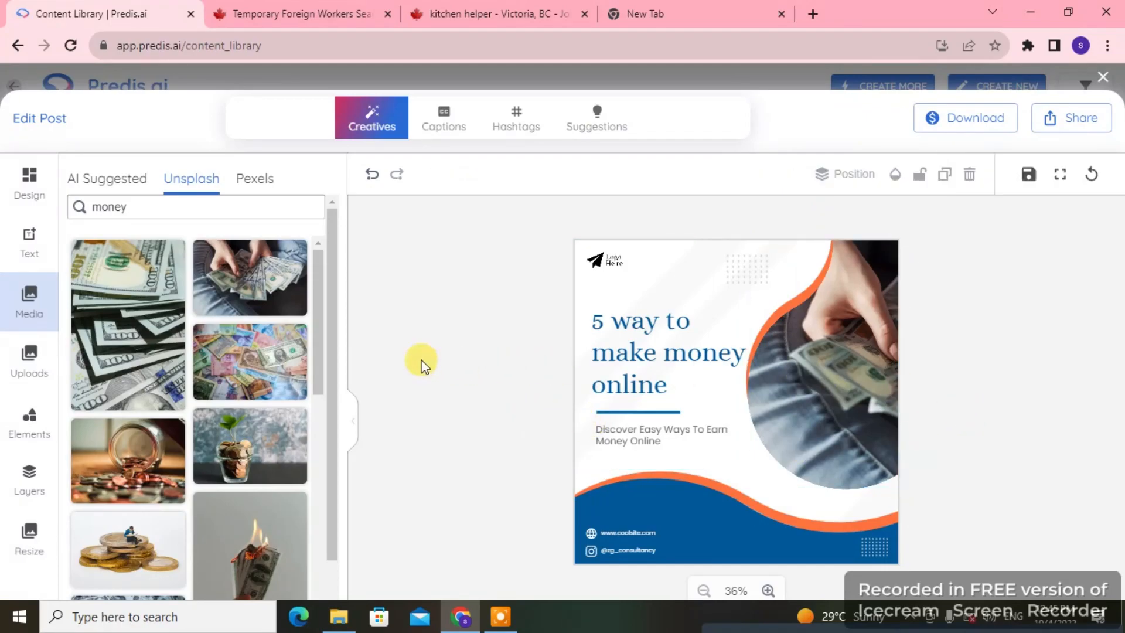
Step: Open the post's sharing preview, inspect the platforms and the publish, draft and review options, and close it
{"action": "left_click", "coordinate": [1070, 128]}
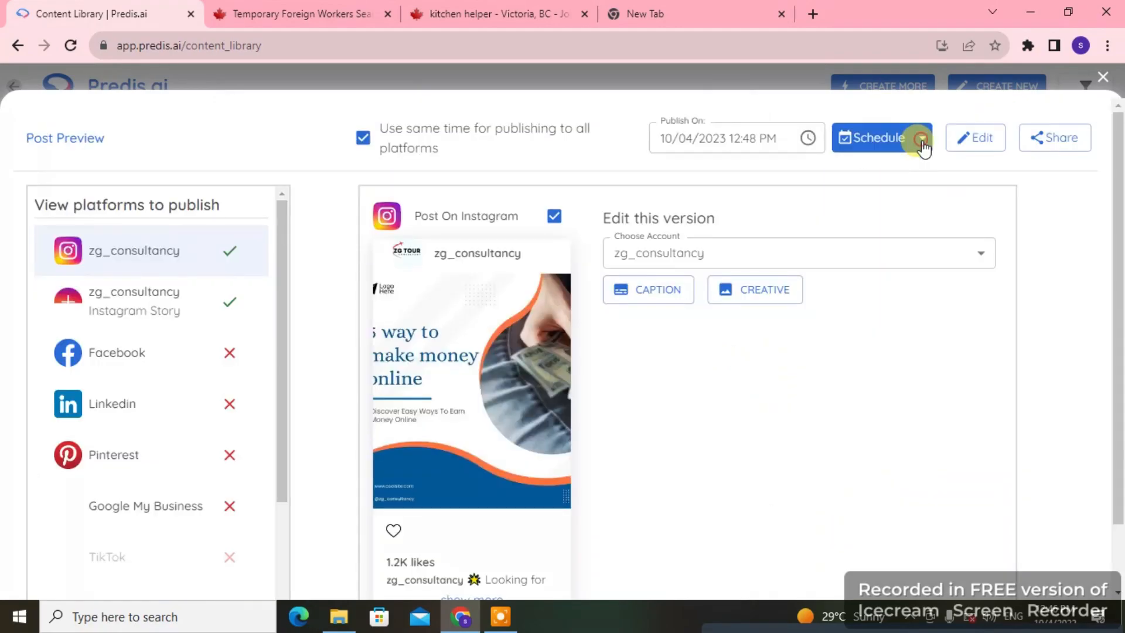
{"action": "left_click", "coordinate": [923, 140]}
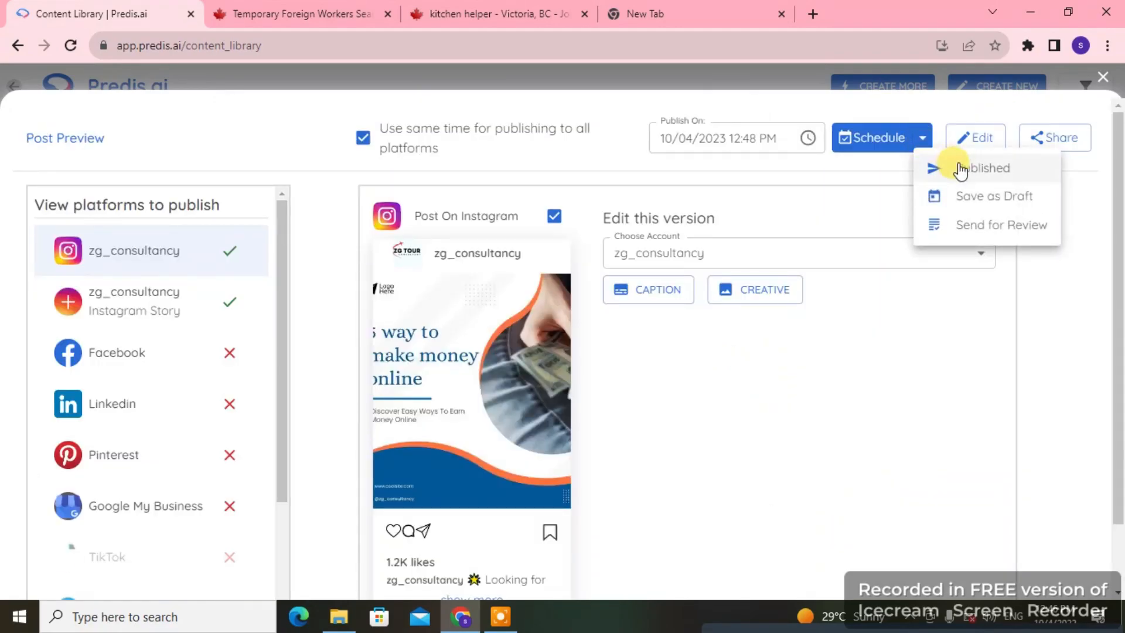
{"action": "left_click", "coordinate": [1053, 310]}
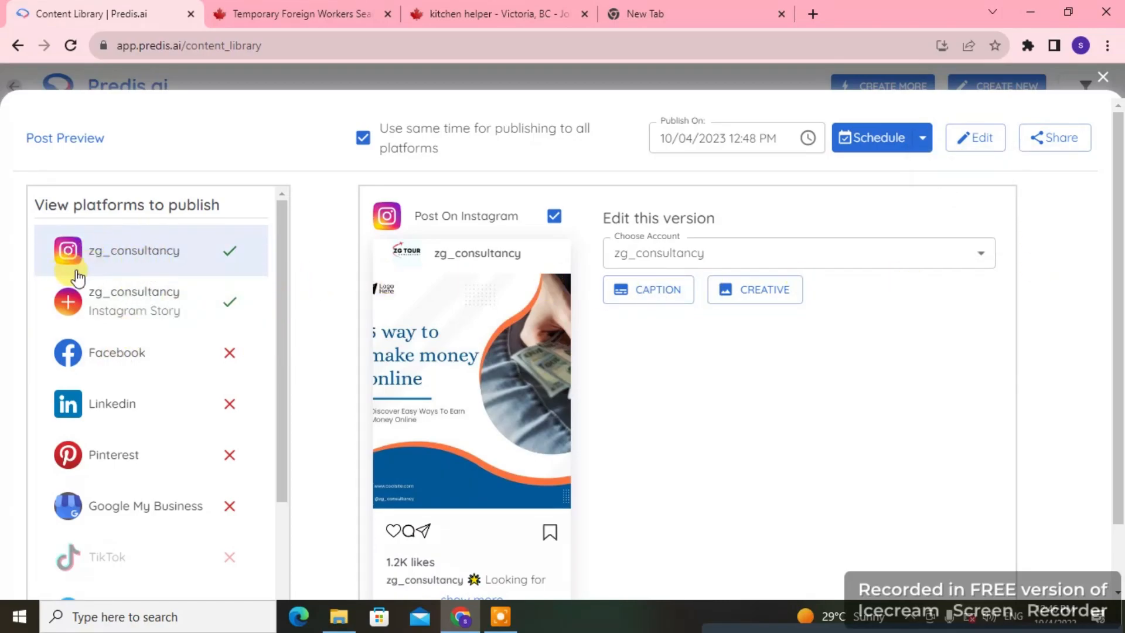
{"action": "left_click", "coordinate": [922, 138]}
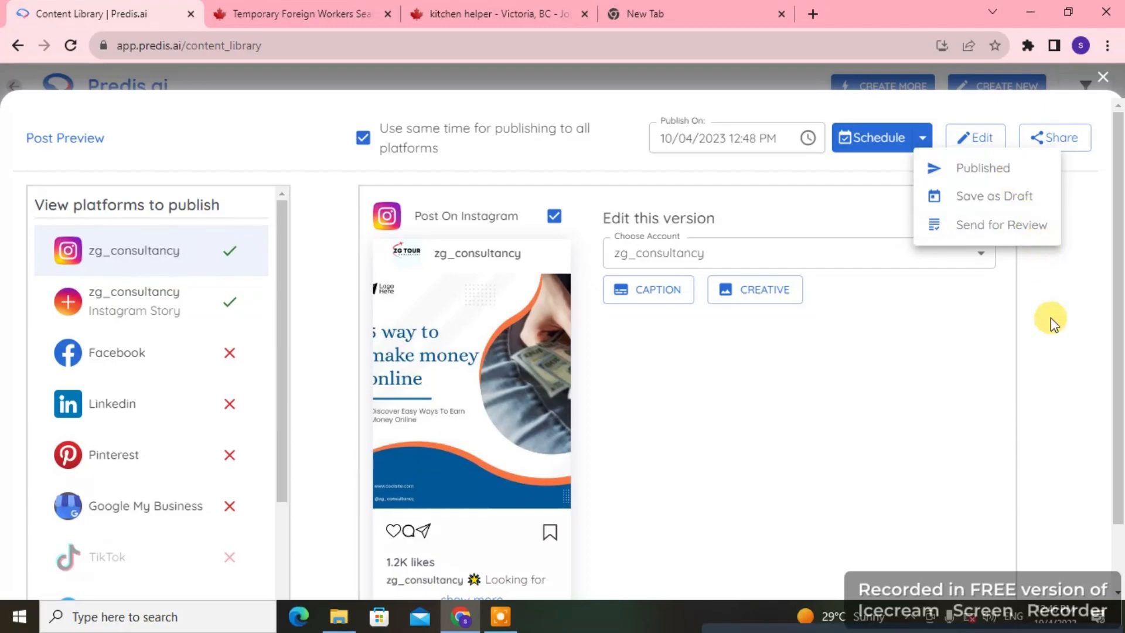
{"action": "left_click", "coordinate": [1105, 77]}
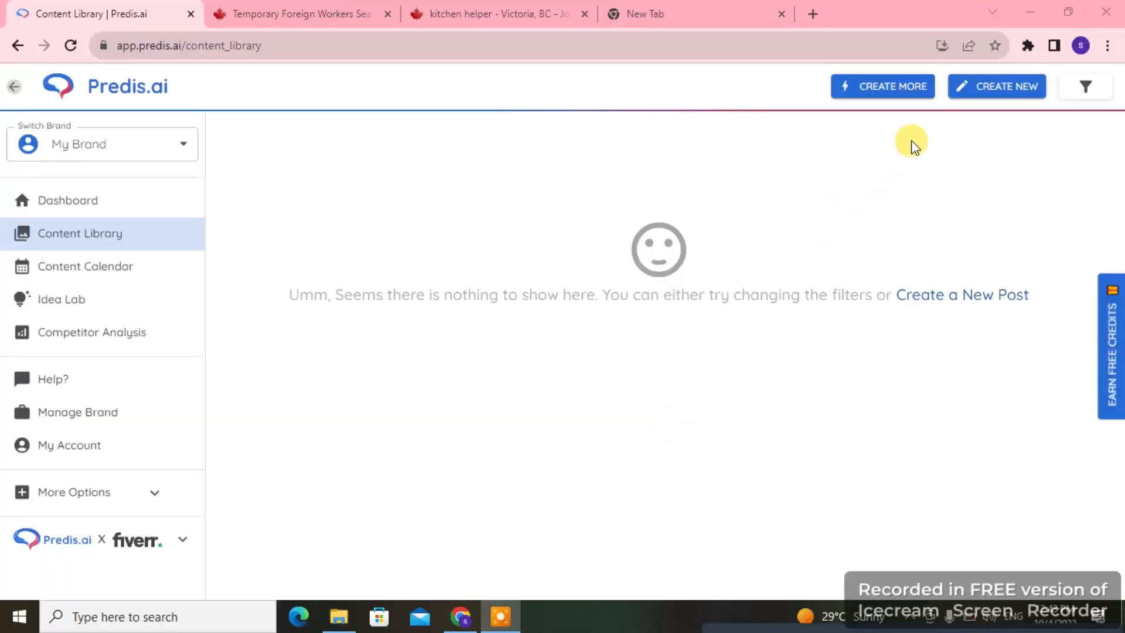
Step: Start a new Text to Post about "healthy diet for weight loss" and proceed to choosing templates
{"action": "left_click", "coordinate": [983, 89]}
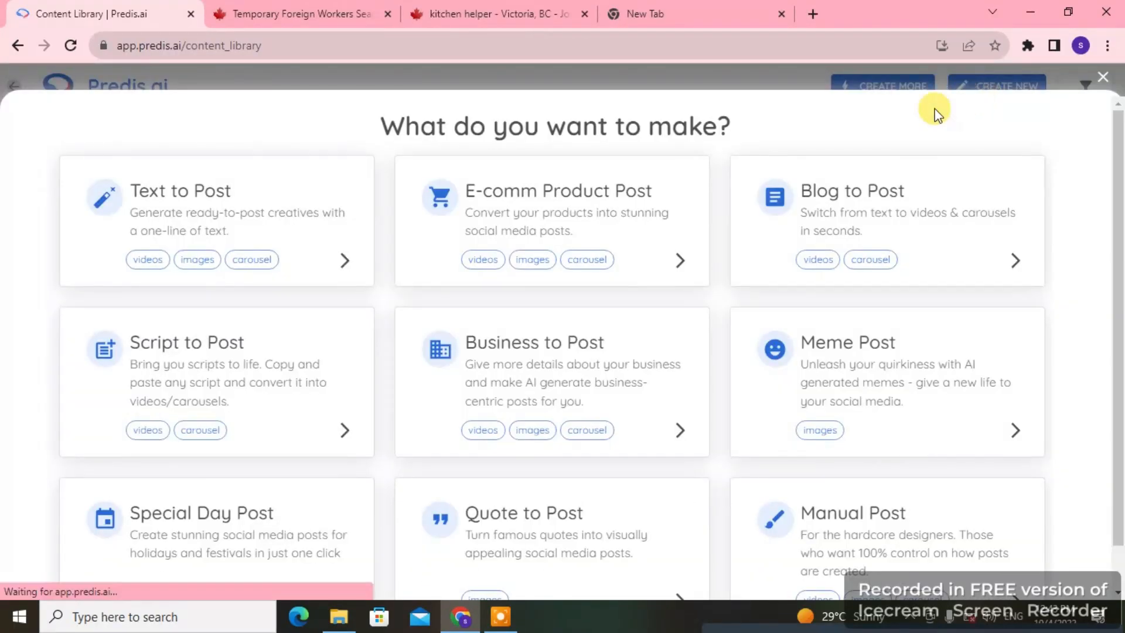
{"action": "left_click", "coordinate": [310, 200]}
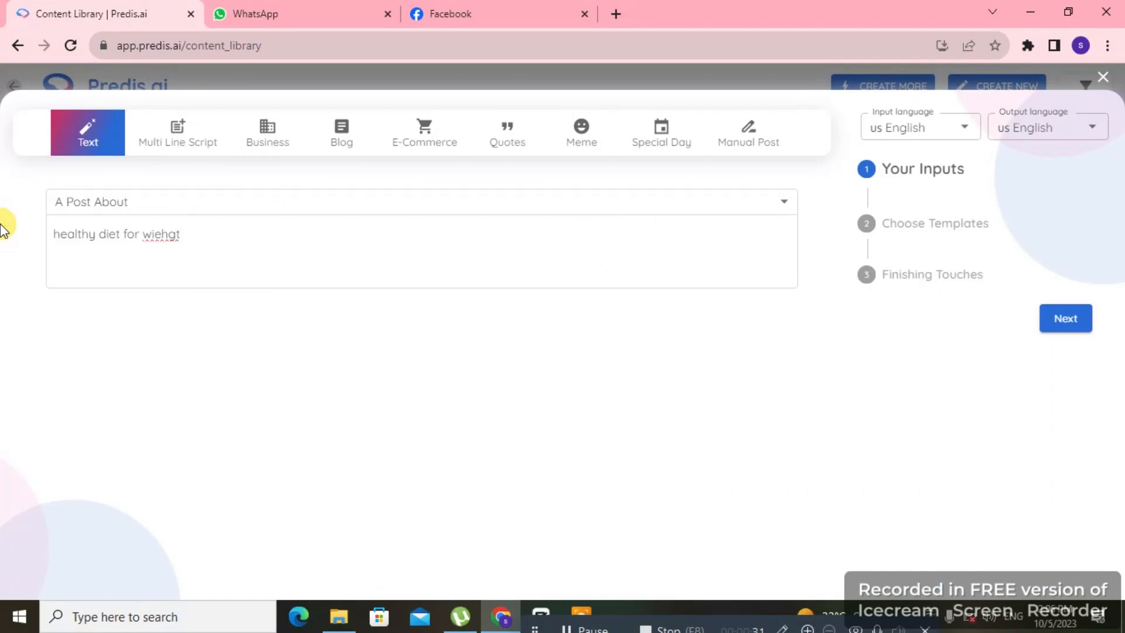
{"action": "key", "text": "BackSpace"}
{"action": "key", "text": "BackSpace"}
{"action": "key", "text": "BackSpace"}
{"action": "type", "text": "ight loss"}
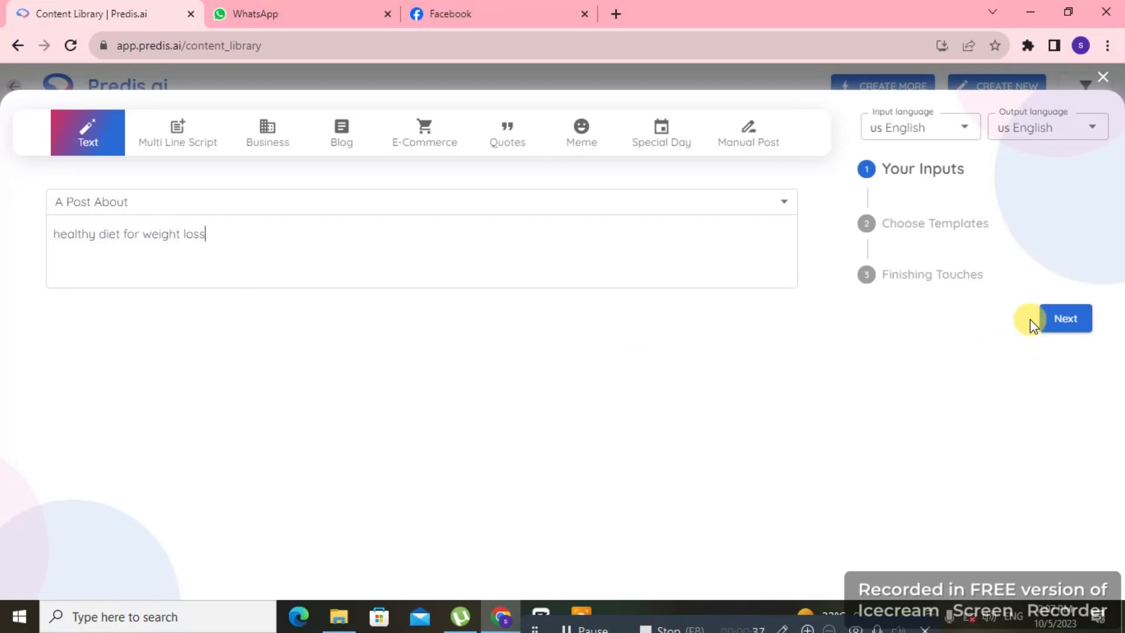
{"action": "left_click", "coordinate": [1065, 319]}
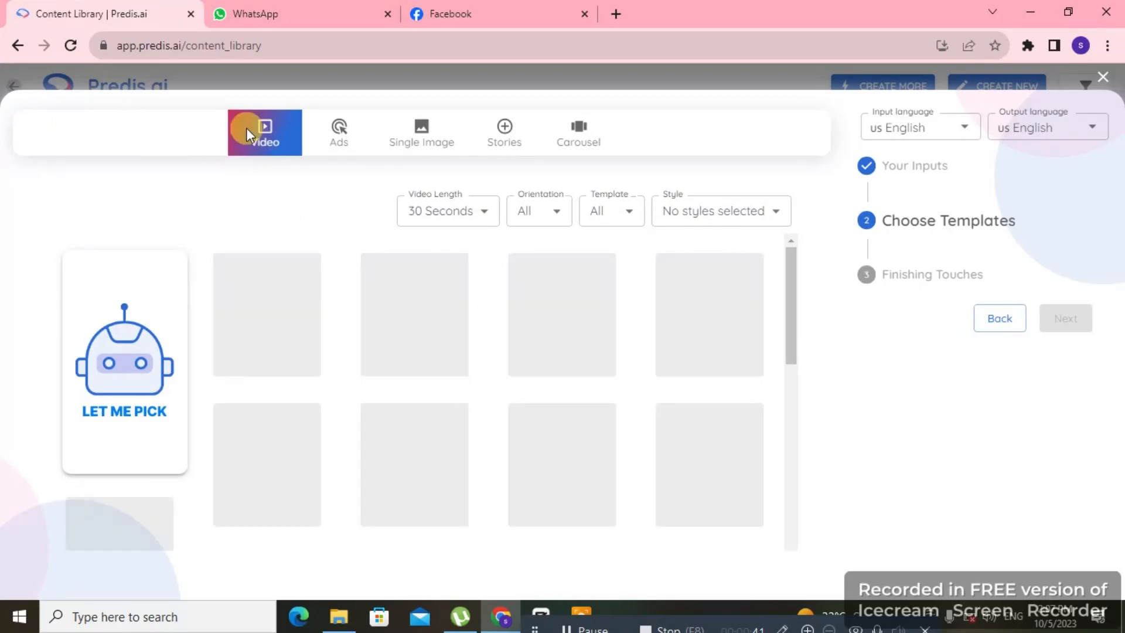
Step: Choose the 30-second video template "Explore the vibrant world of fresh fruits and vegetables" and continue past template selection
{"action": "scroll", "coordinate": [146, 358], "scroll_direction": "down", "scroll_amount": 5}
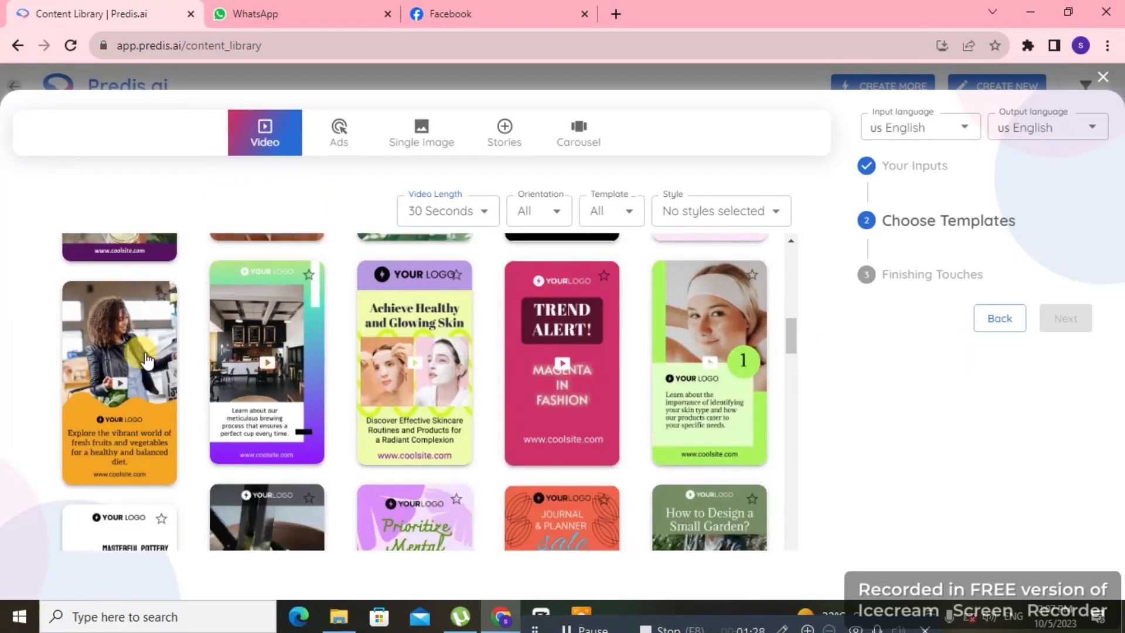
{"action": "left_click", "coordinate": [147, 358]}
{"action": "left_click", "coordinate": [1064, 449]}
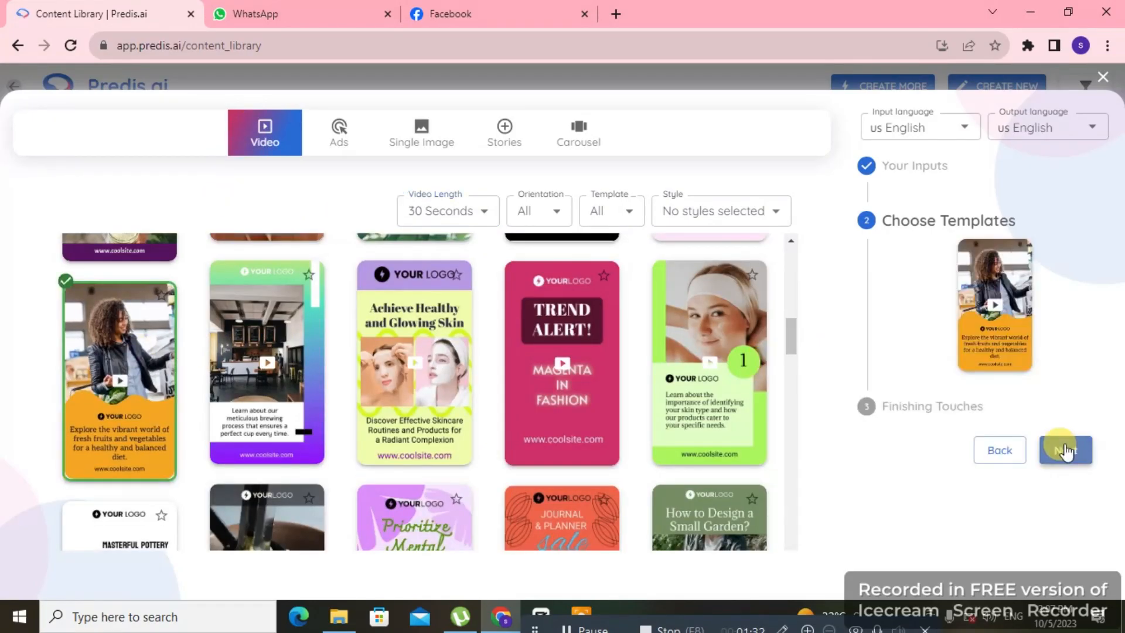
{"action": "left_click", "coordinate": [1034, 451]}
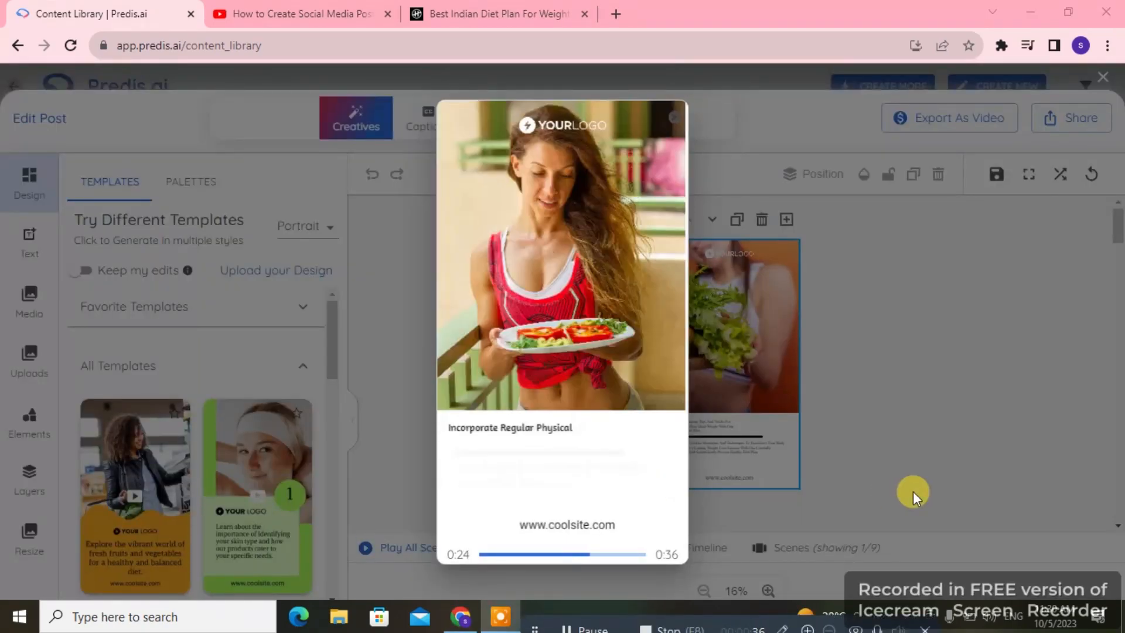
Step: Dismiss the video preview, review the scenes and replace the first scene's headline with "Are you looking for the best Indian Diet Plan to lose weight? The rules are simple"
{"action": "left_click", "coordinate": [672, 120]}
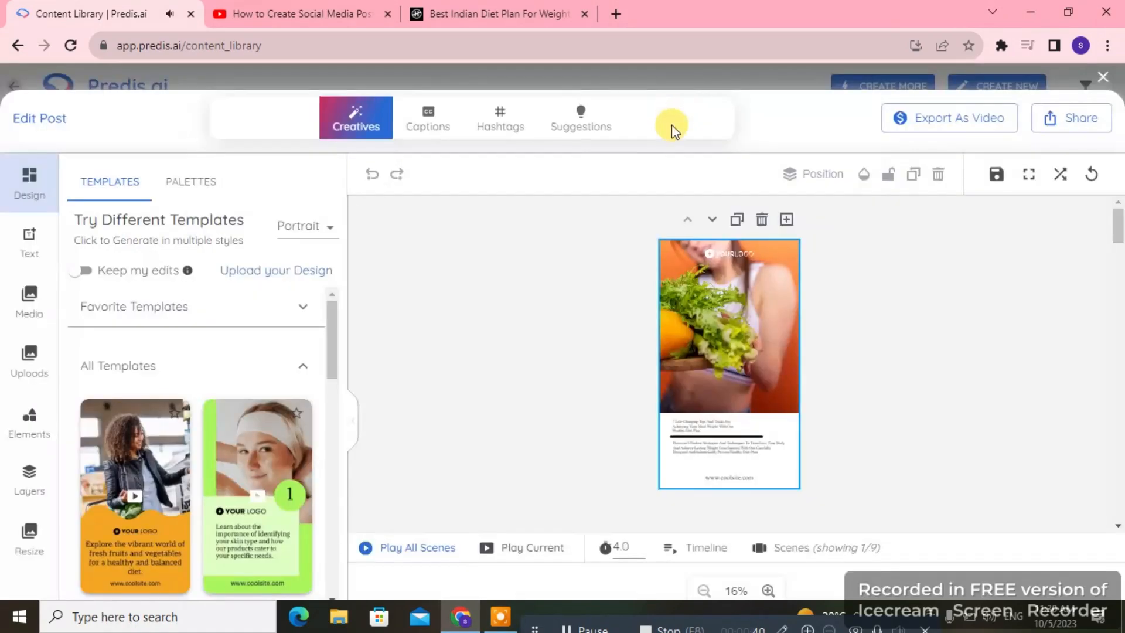
{"action": "scroll", "coordinate": [882, 364], "scroll_direction": "down", "scroll_amount": 5}
{"action": "scroll", "coordinate": [882, 363], "scroll_direction": "up", "scroll_amount": 4}
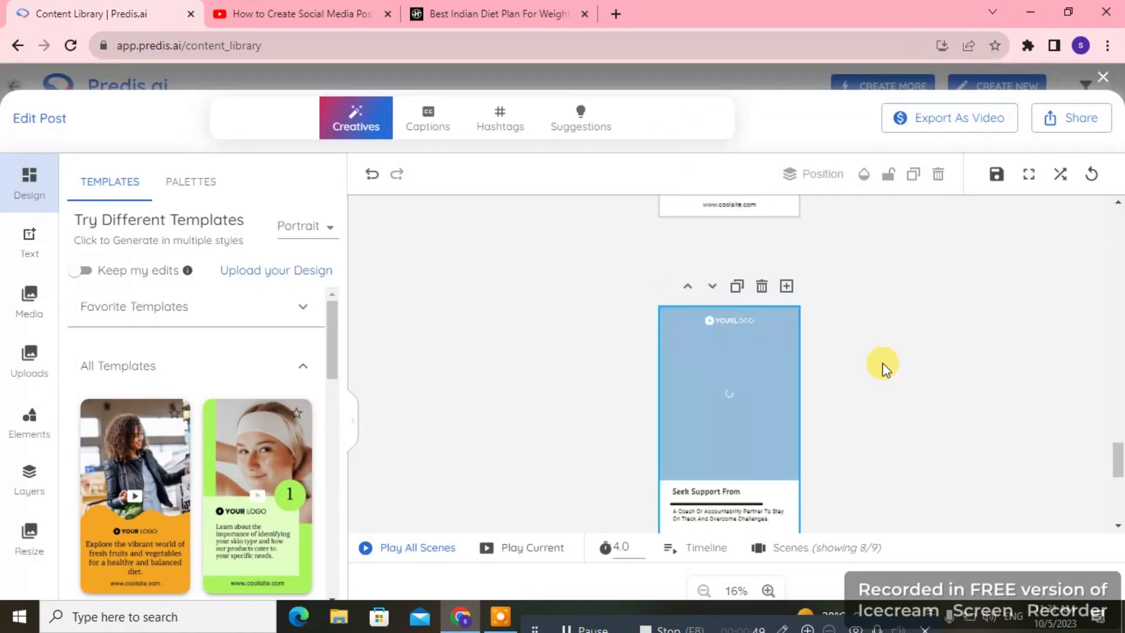
{"action": "scroll", "coordinate": [917, 375], "scroll_direction": "up", "scroll_amount": 3}
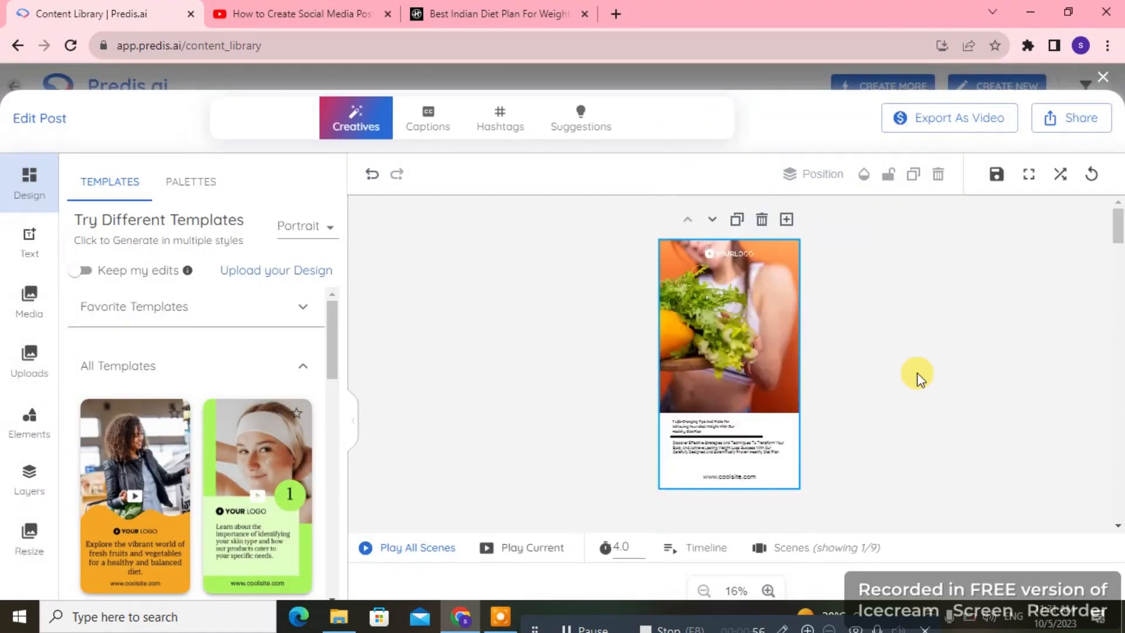
{"action": "left_click", "coordinate": [733, 368]}
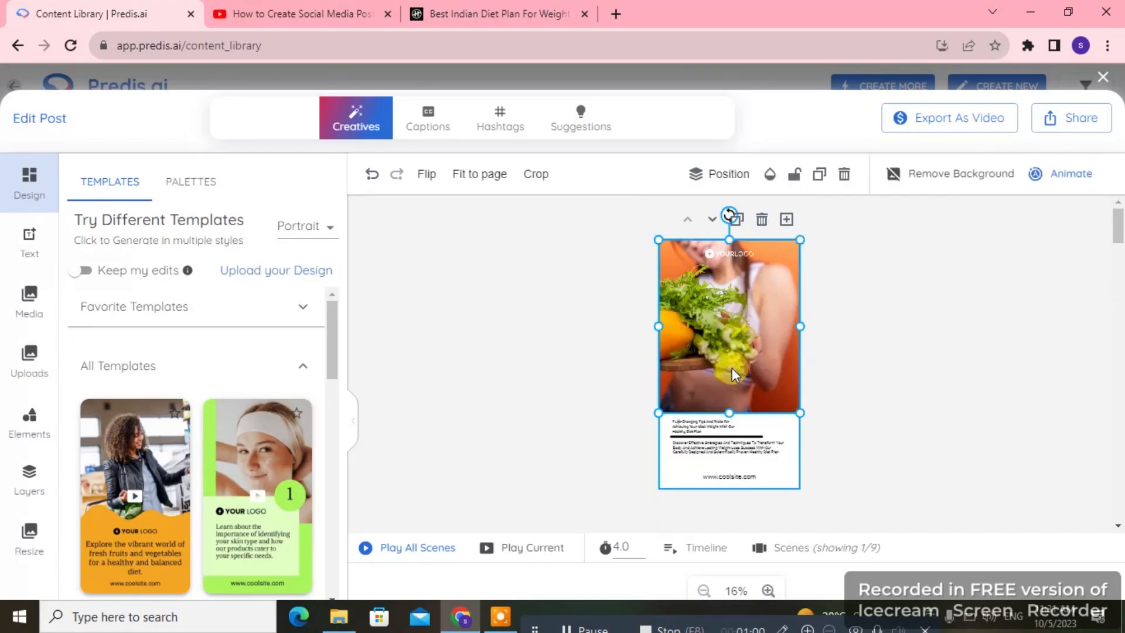
{"action": "left_click", "coordinate": [710, 426]}
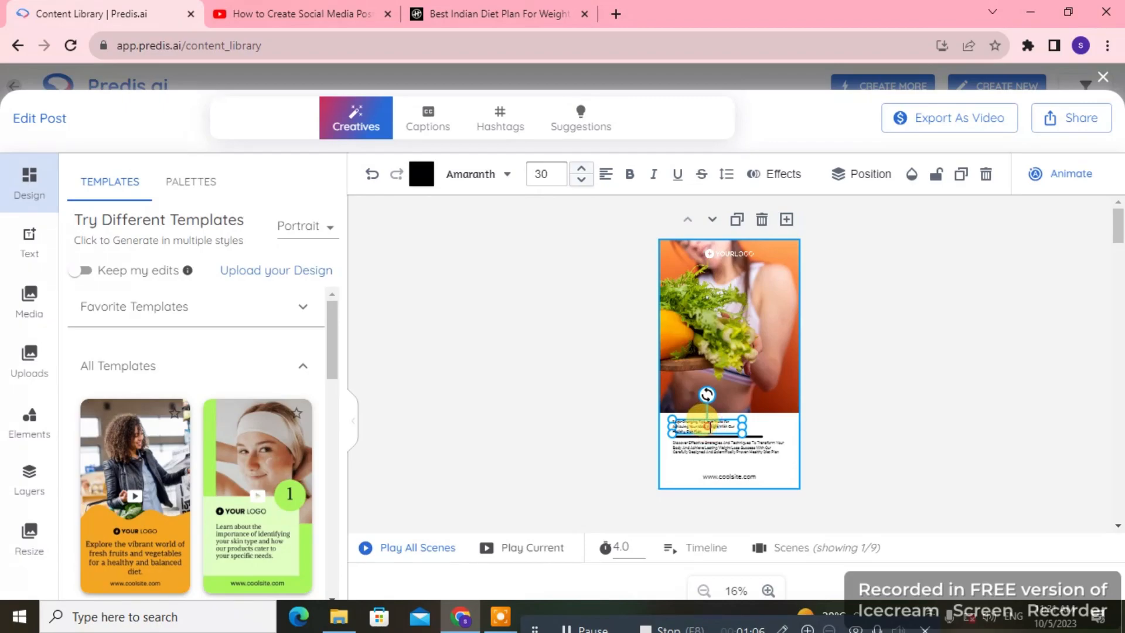
{"action": "left_click", "coordinate": [848, 434]}
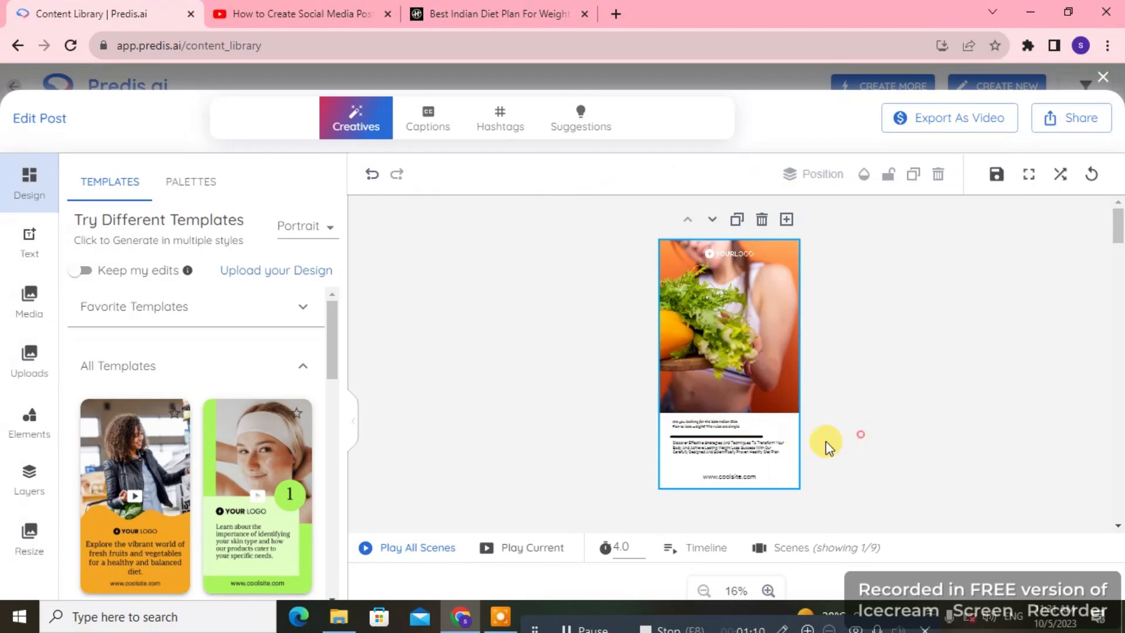
Step: Replace the first scene's vegetable photo with the AI-suggested video of a woman holding a bowl of food in a kitchen
{"action": "left_click", "coordinate": [704, 336]}
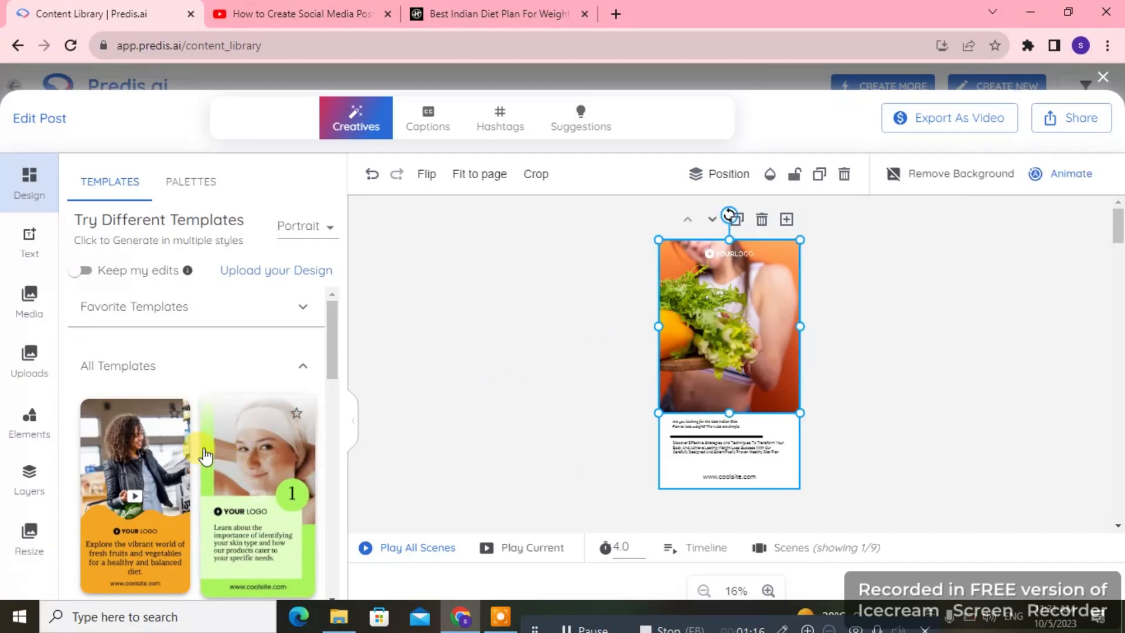
{"action": "left_click", "coordinate": [34, 298]}
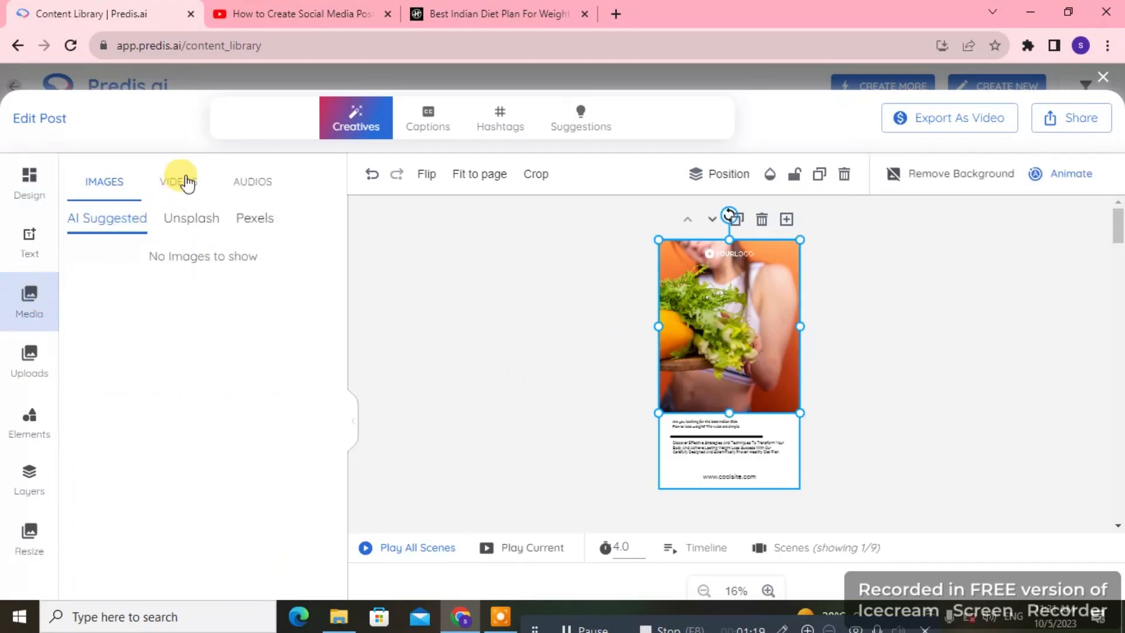
{"action": "left_click", "coordinate": [186, 181]}
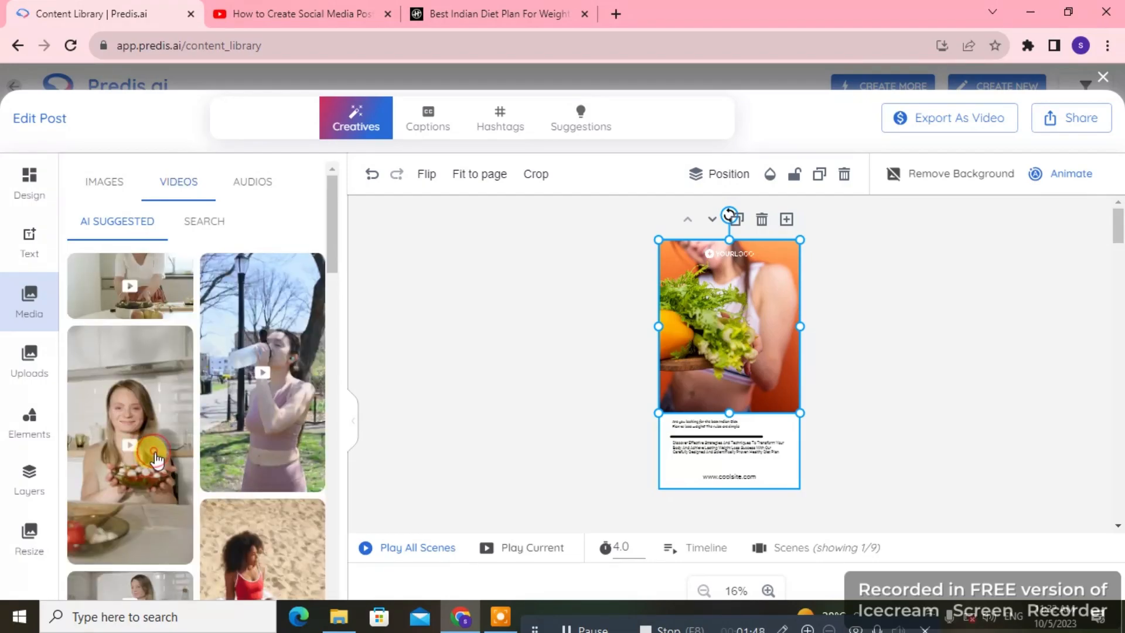
{"action": "left_click", "coordinate": [157, 460]}
Step: Add the audio track "A CASA VAZIA" to the video and preview all scenes
{"action": "left_click", "coordinate": [248, 193]}
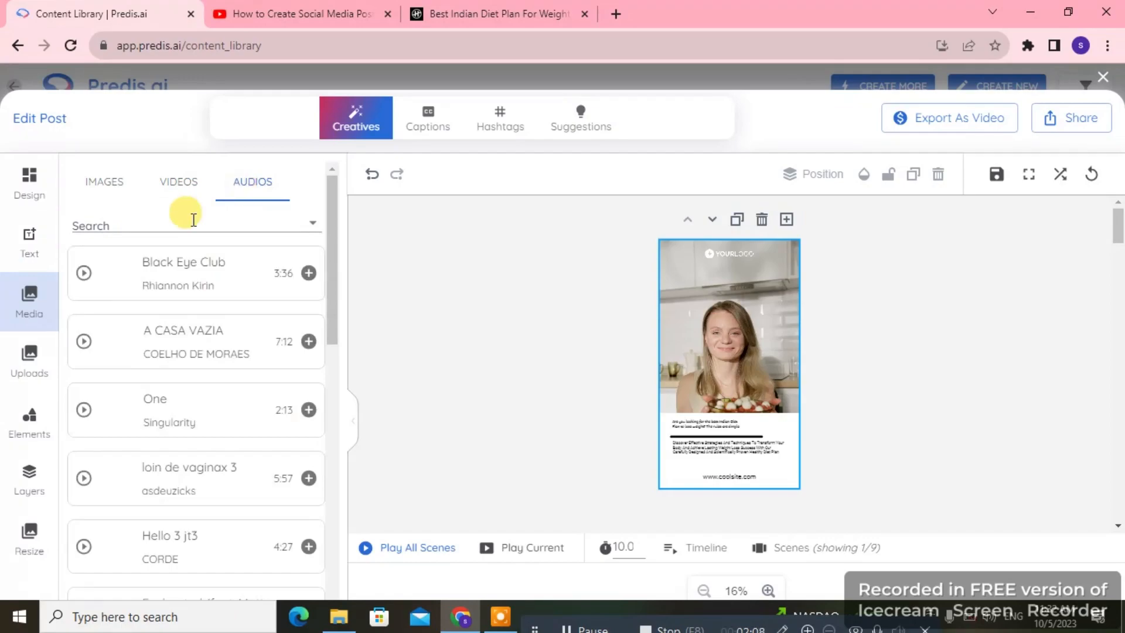
{"action": "left_click", "coordinate": [307, 345]}
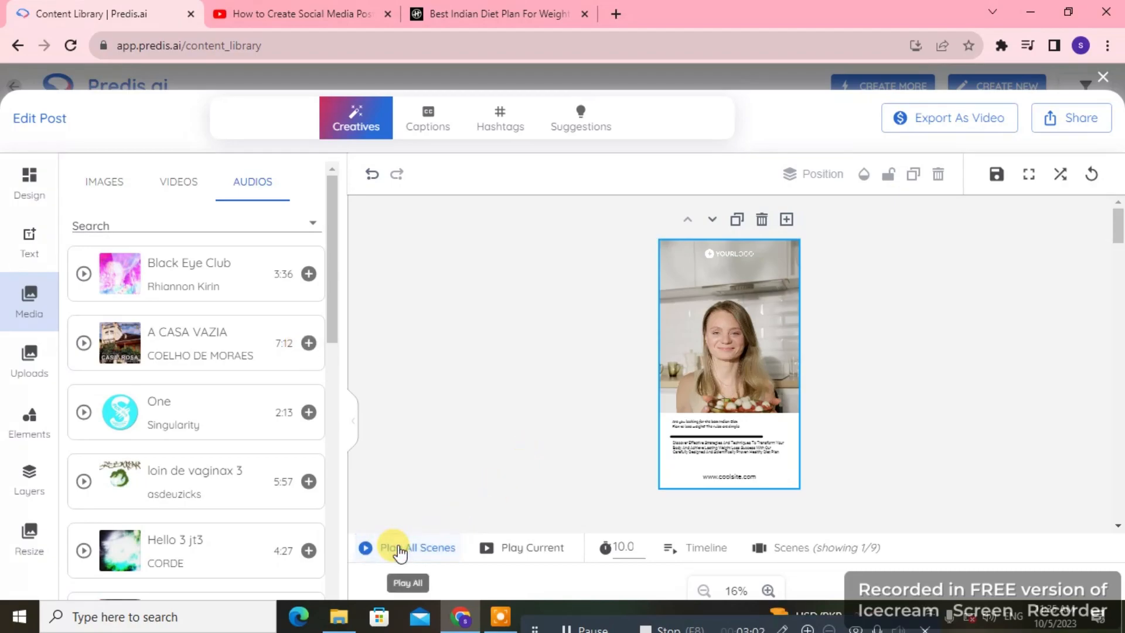
{"action": "left_click", "coordinate": [398, 547]}
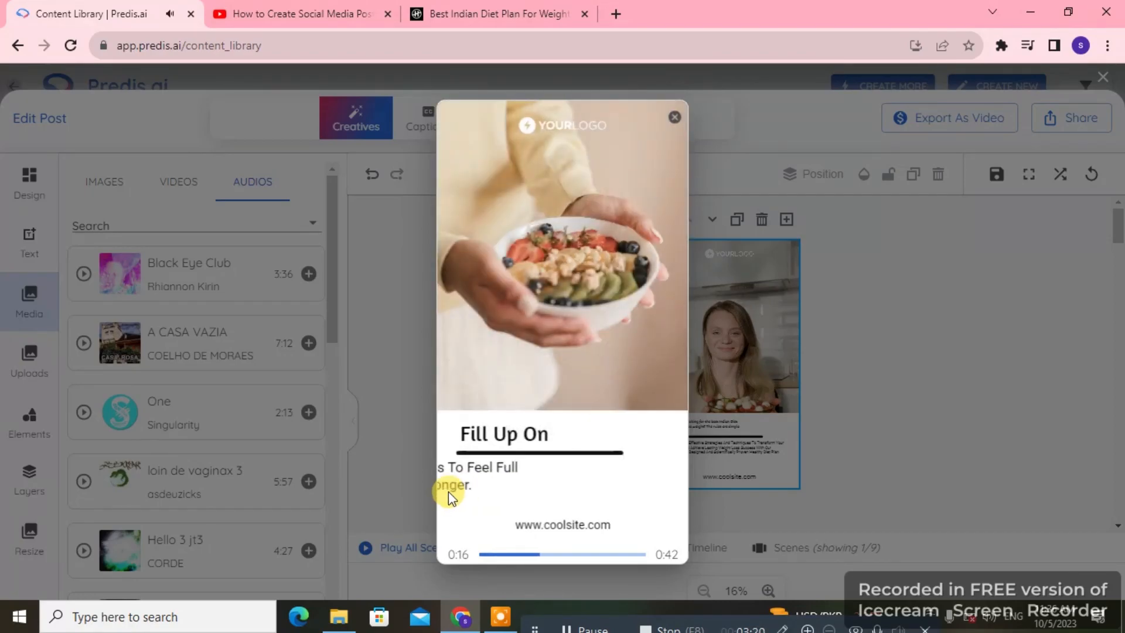
{"action": "left_click", "coordinate": [674, 118]}
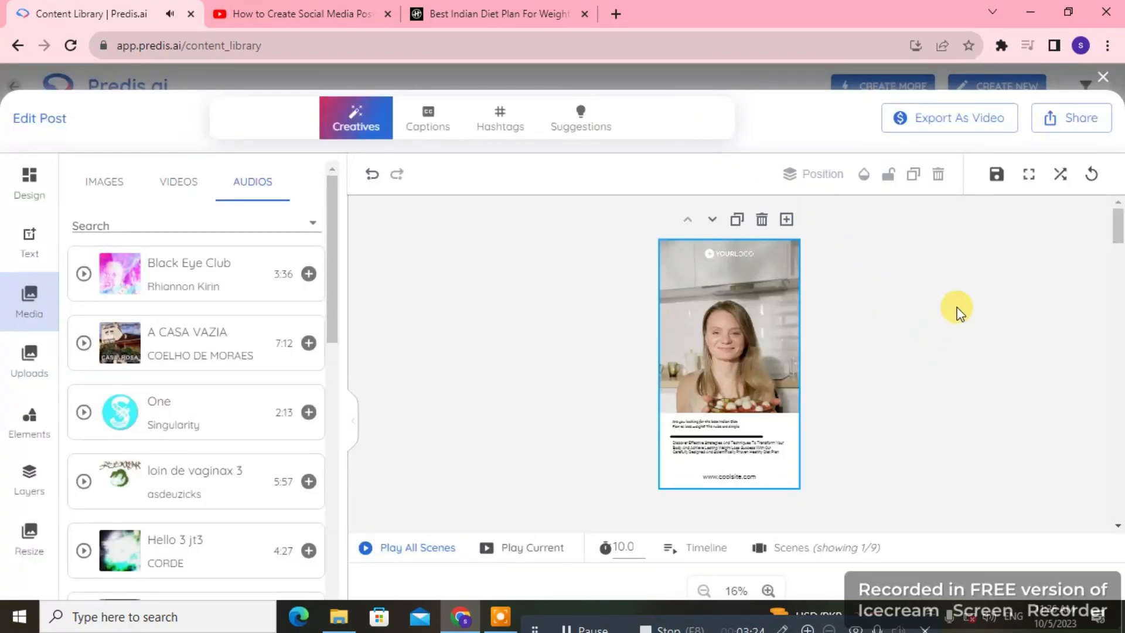
Step: Open the video's sharing preview, inspect its publish, draft and review options, and close it
{"action": "left_click", "coordinate": [1065, 125]}
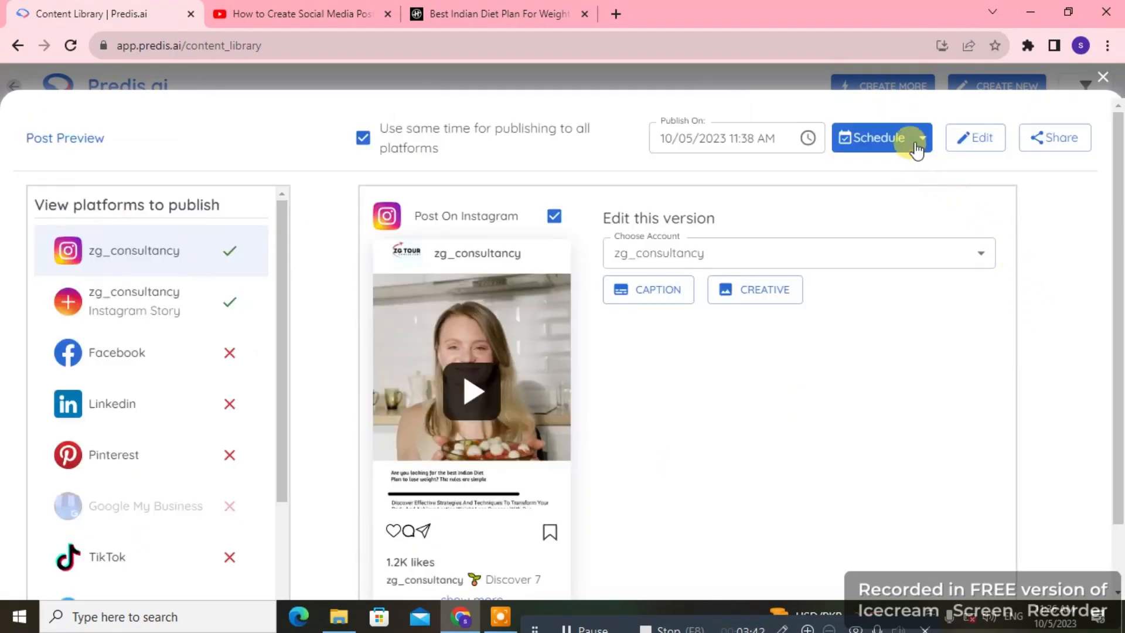
{"action": "left_click", "coordinate": [920, 137]}
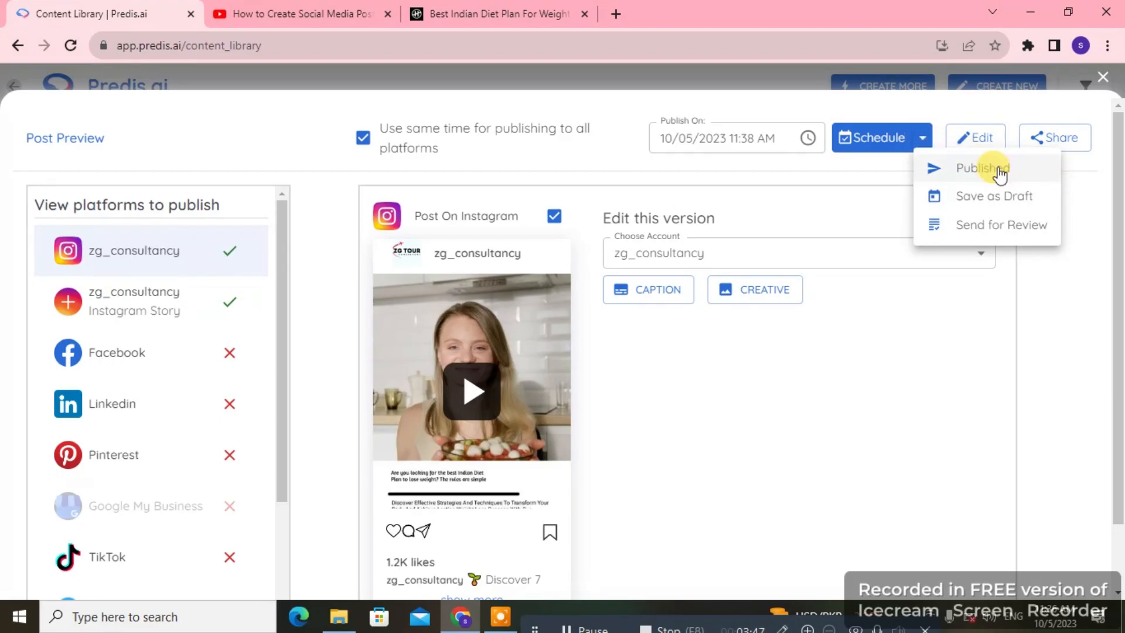
{"action": "left_click", "coordinate": [1103, 79]}
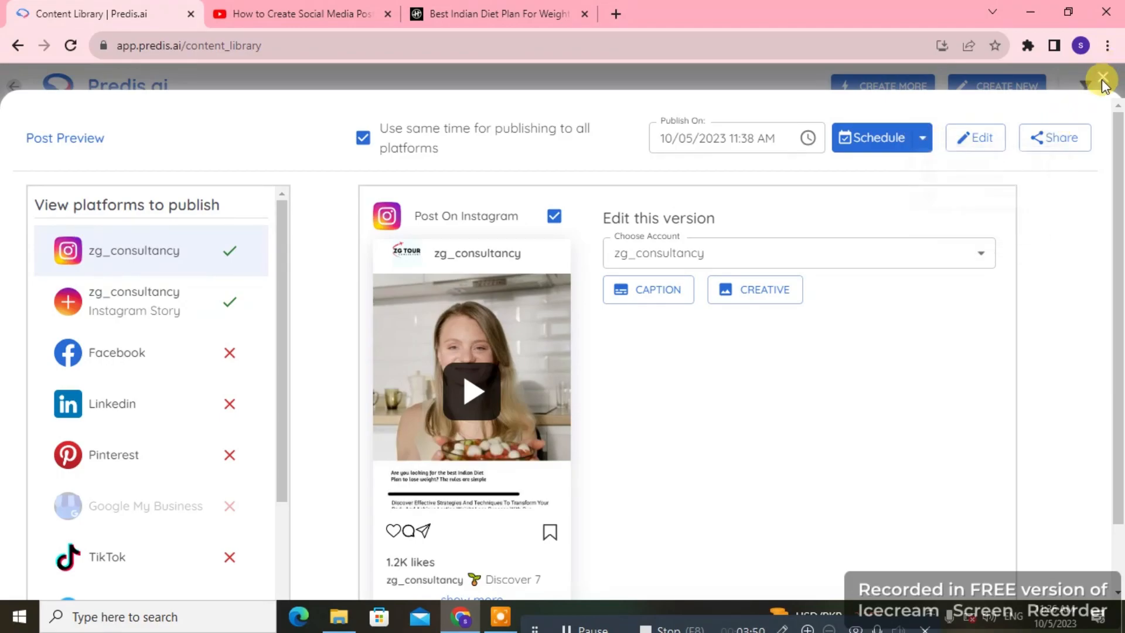
{"action": "left_click", "coordinate": [1102, 79]}
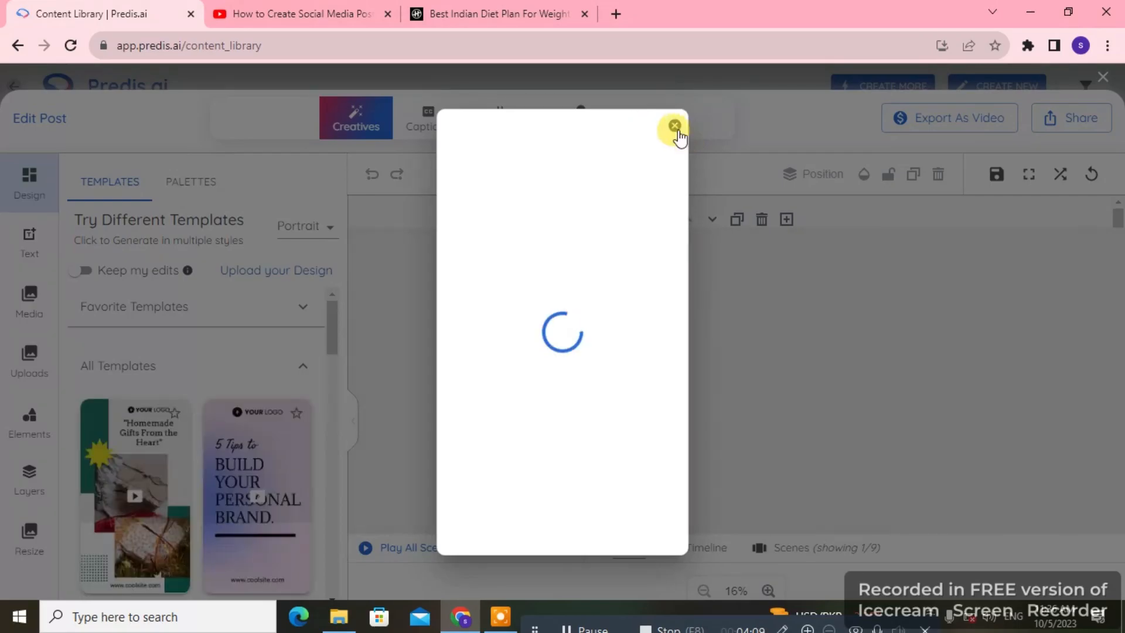
Step: Dismiss the playback preview, try to export the edited post as a video, and close the editor
{"action": "left_click", "coordinate": [675, 126]}
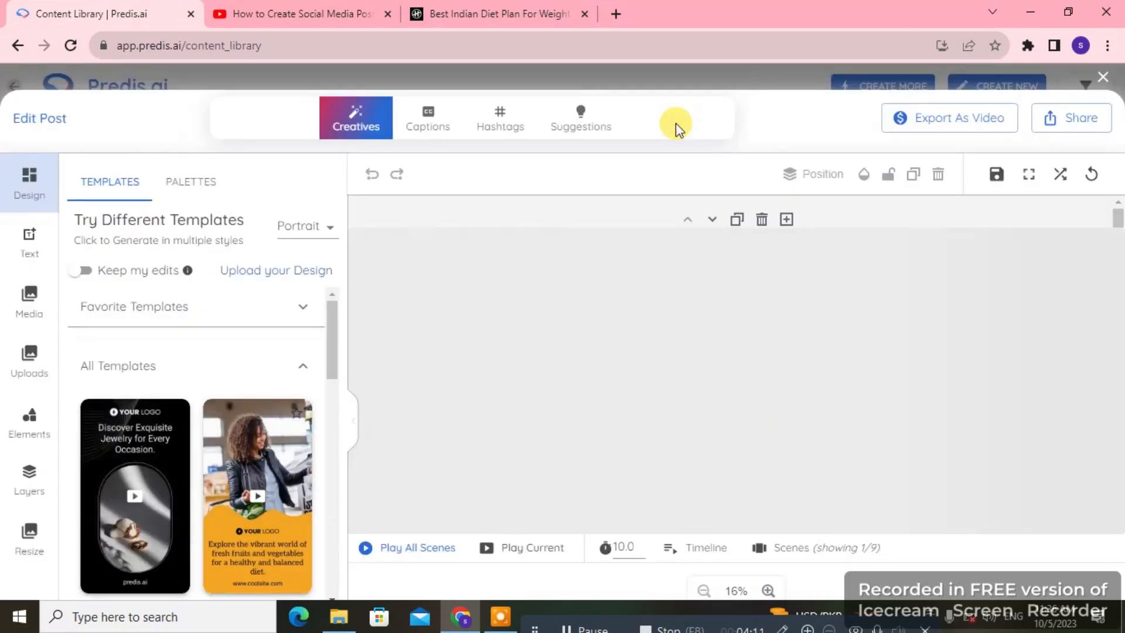
{"action": "left_click", "coordinate": [941, 120]}
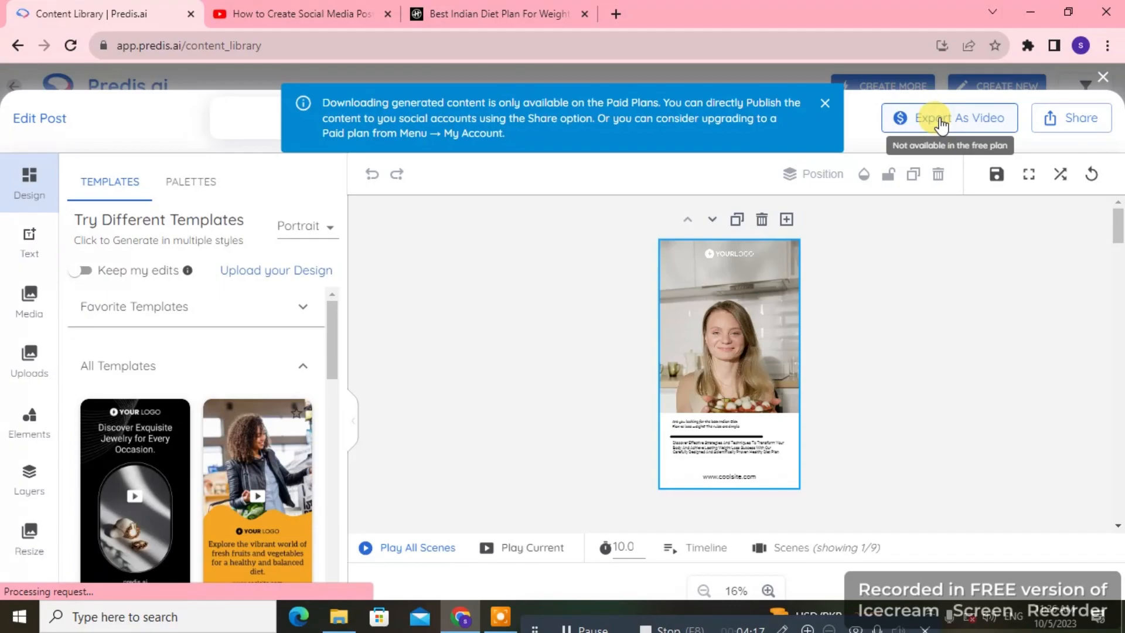
{"action": "left_click", "coordinate": [1105, 78]}
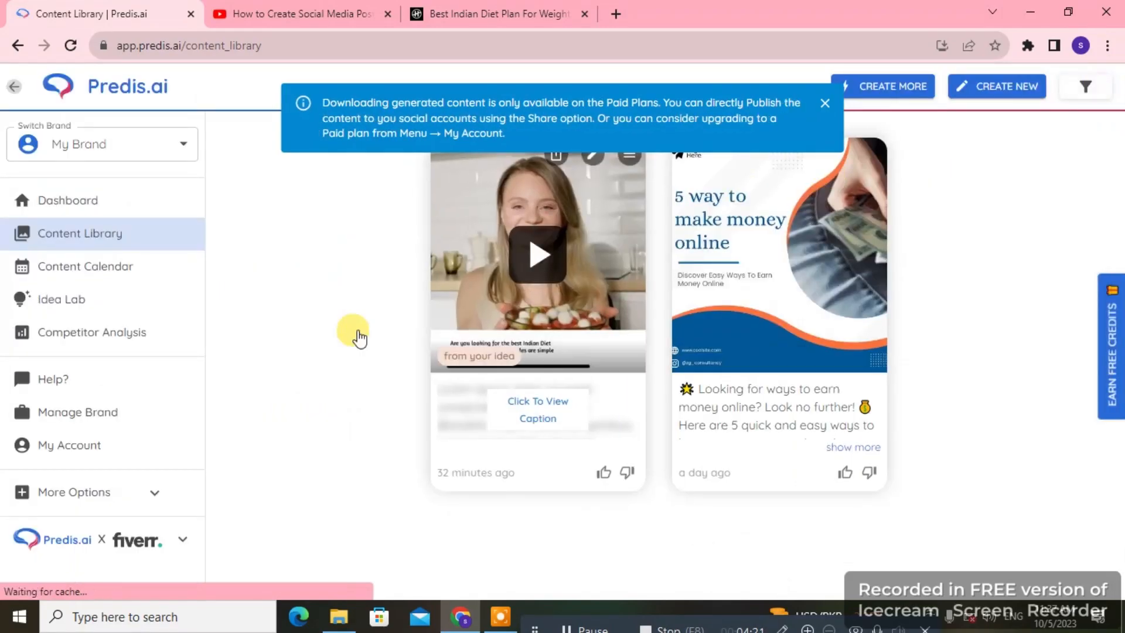
Step: Open the account's billing settings and look through the Solo, Starter and Agency plans
{"action": "left_click", "coordinate": [85, 444]}
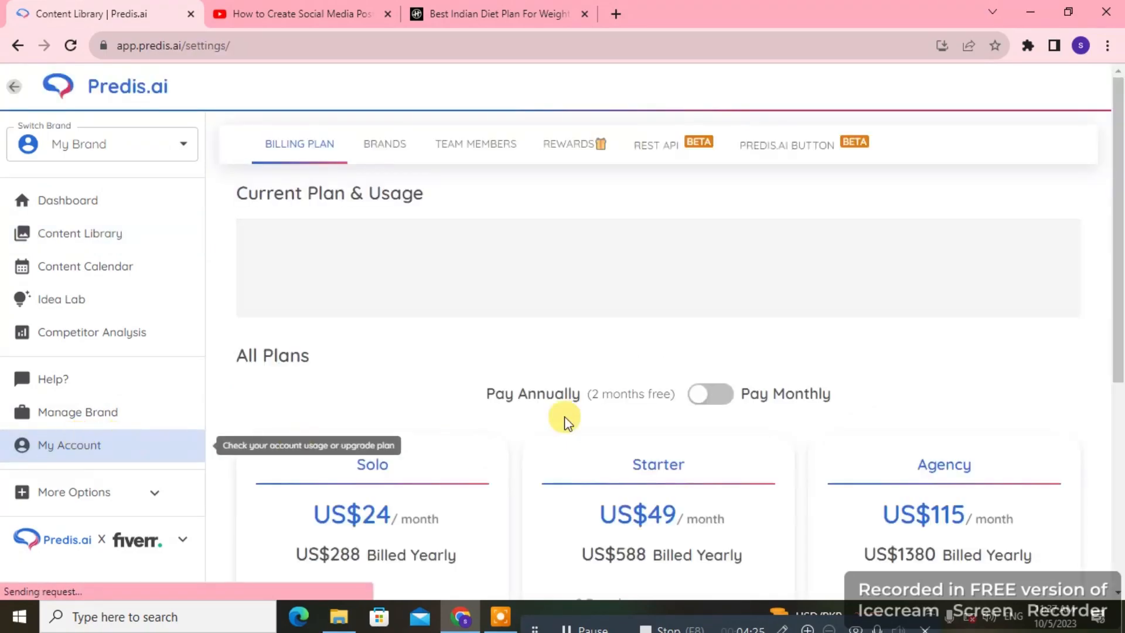
{"action": "scroll", "coordinate": [703, 390], "scroll_direction": "down", "scroll_amount": 3}
{"action": "scroll", "coordinate": [706, 394], "scroll_direction": "down", "scroll_amount": 3}
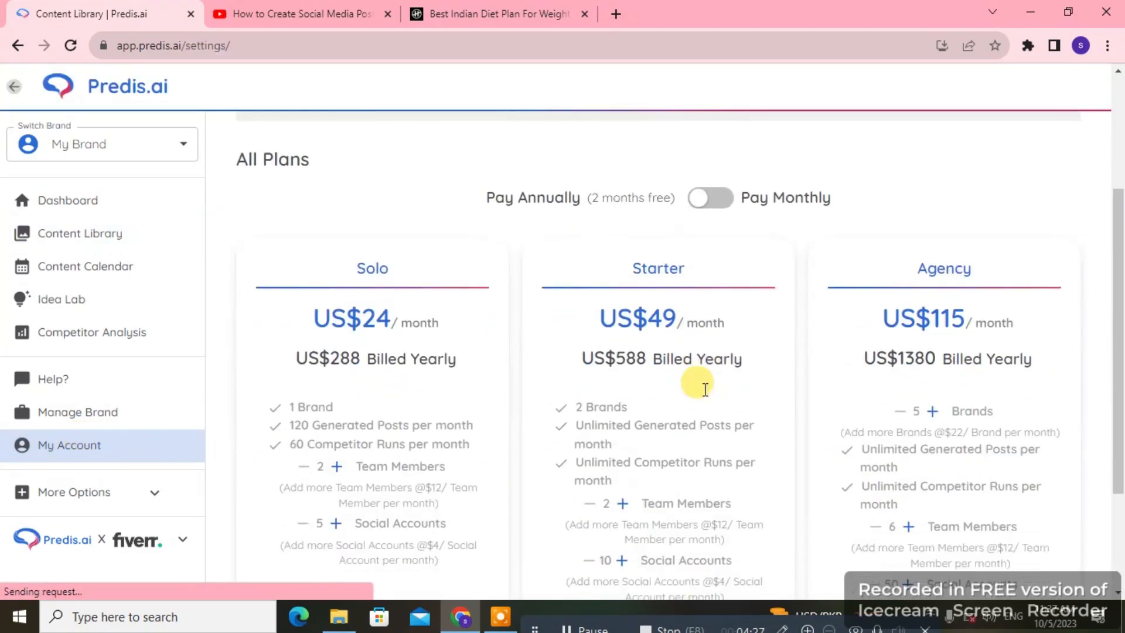